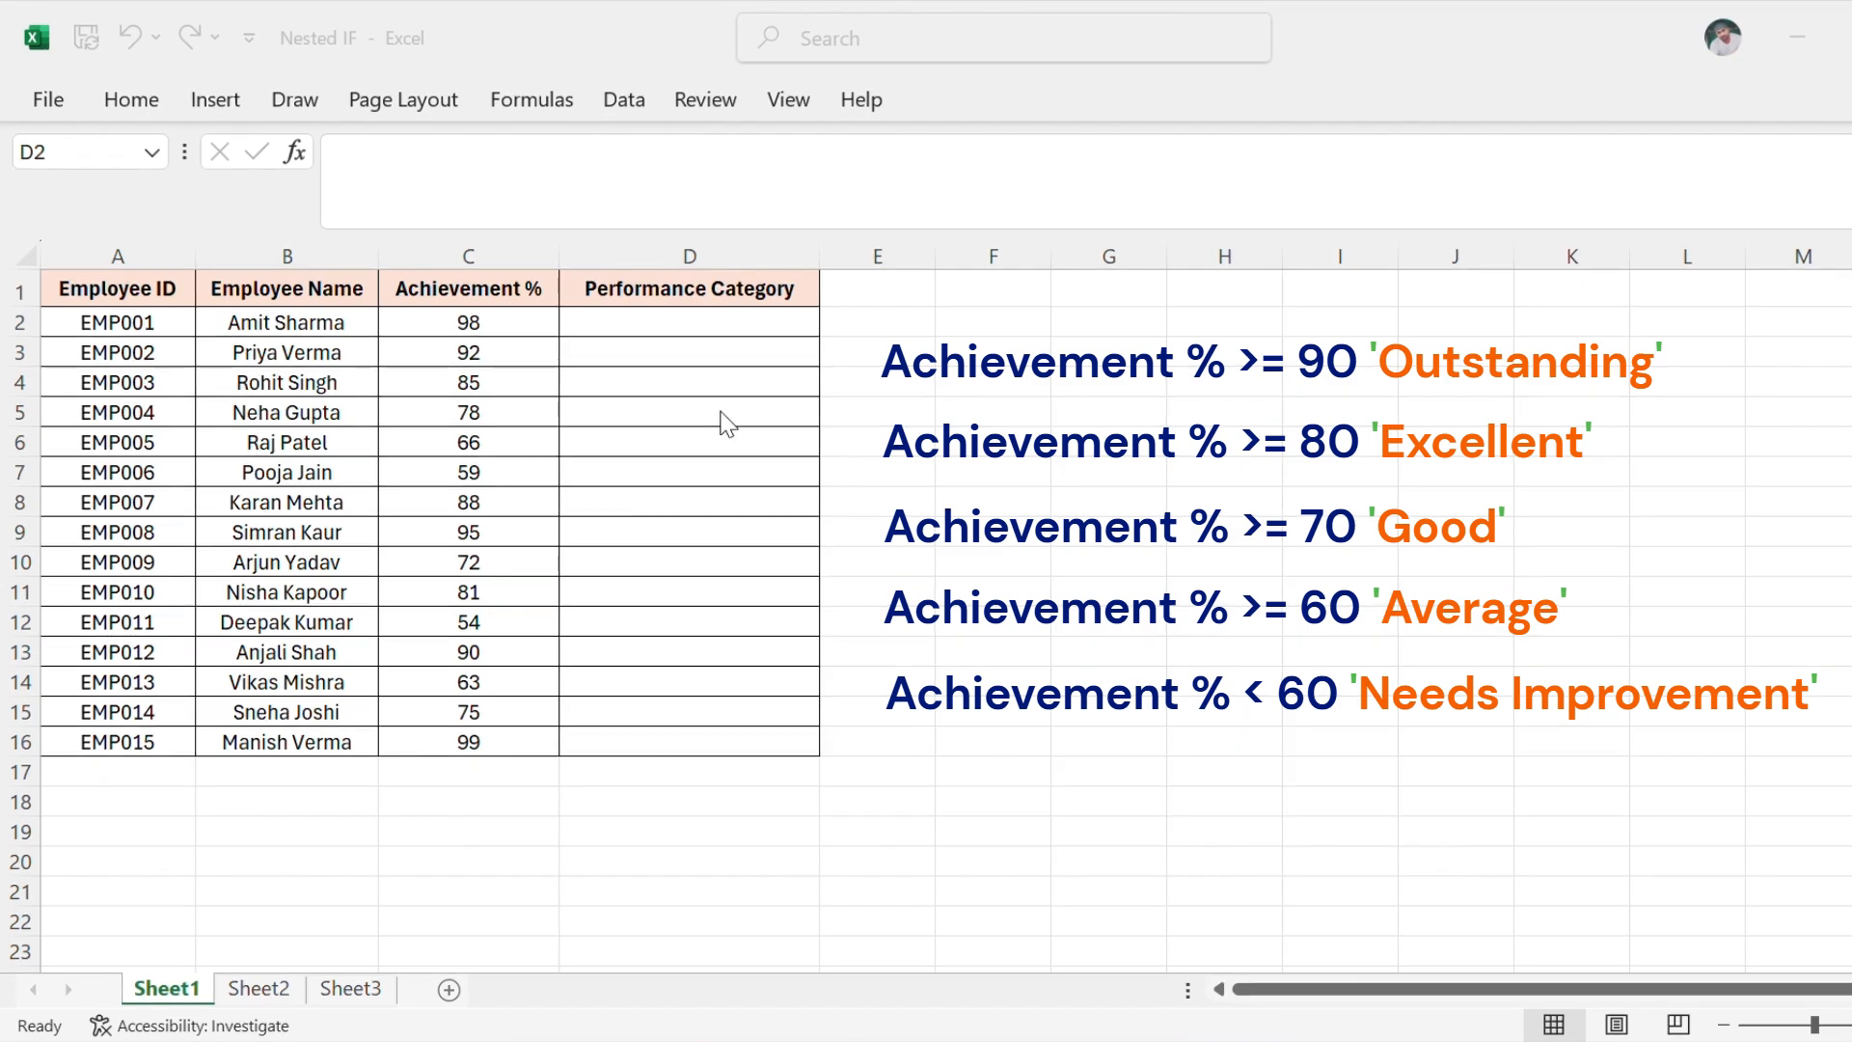
Start an IF formula in D2 that returns "Outstanding" when C2>=90, leaving the false value open.
{"action": "left_click", "coordinate": [644, 318]}
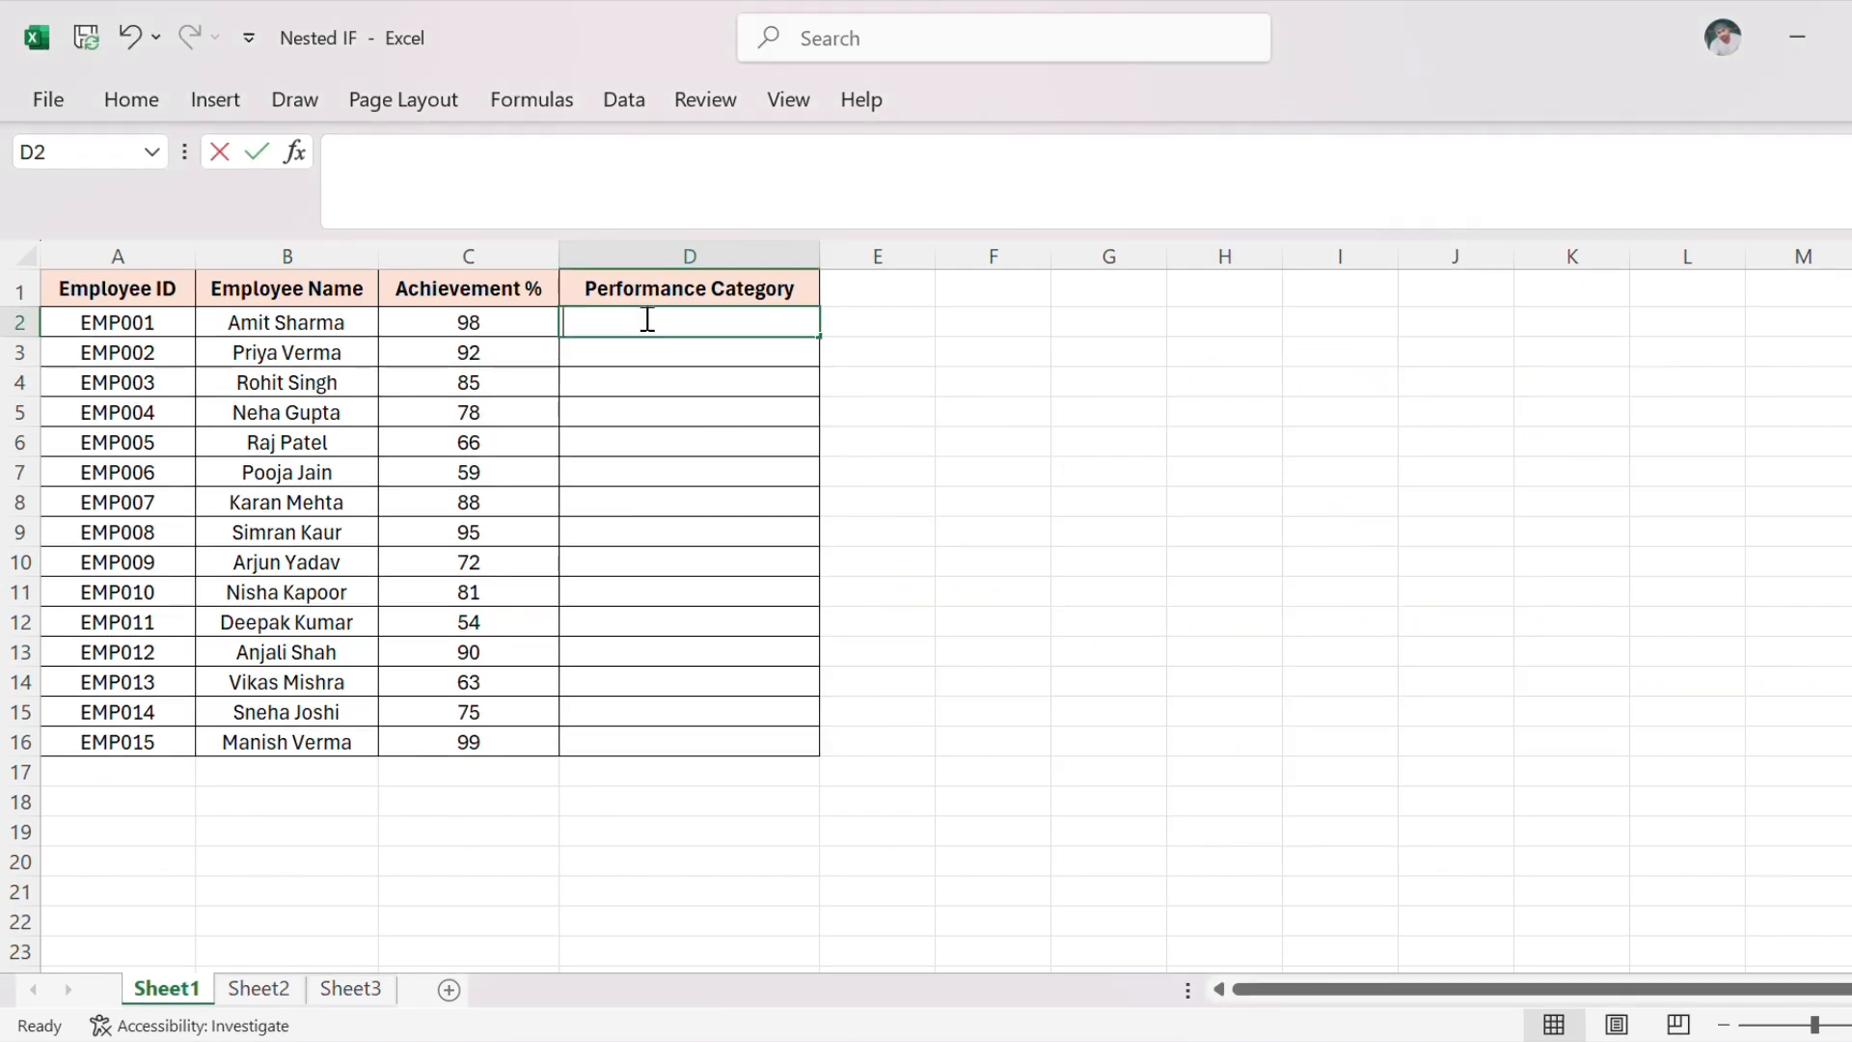
{"action": "type", "text": "=if"}
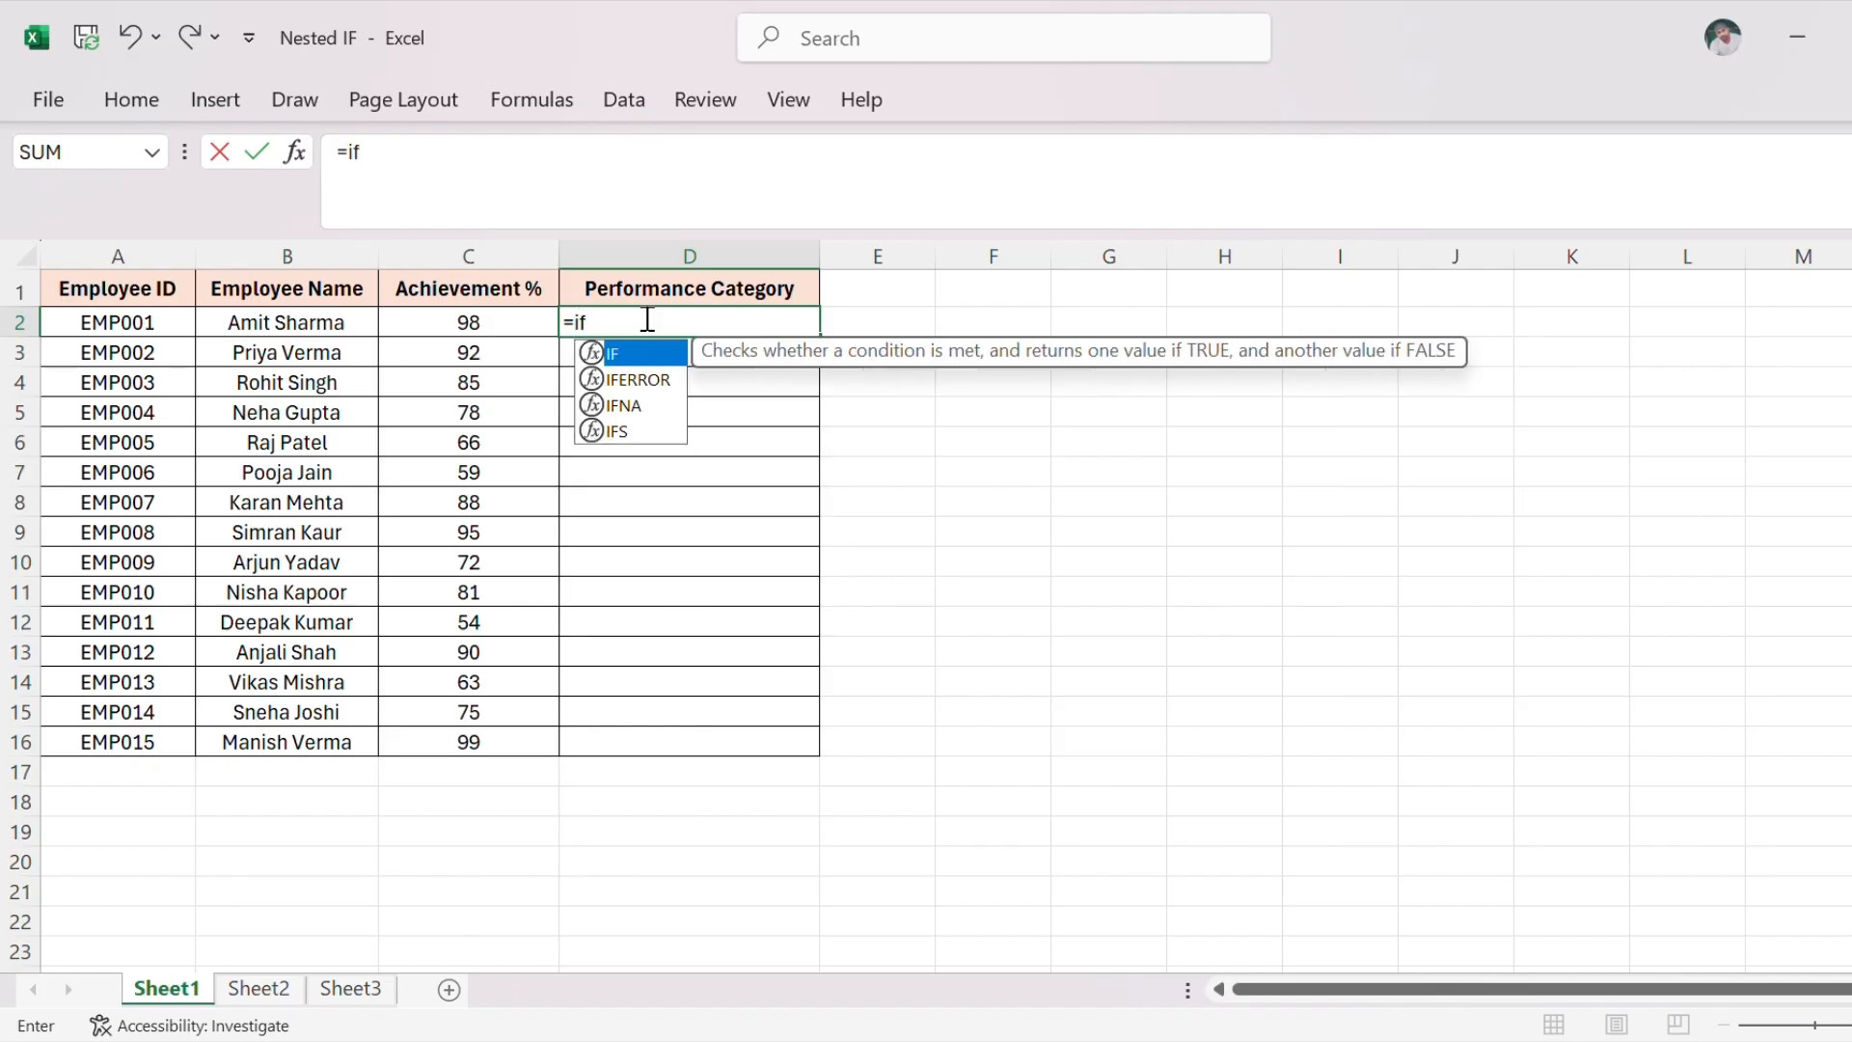
{"action": "key", "text": "Tab"}
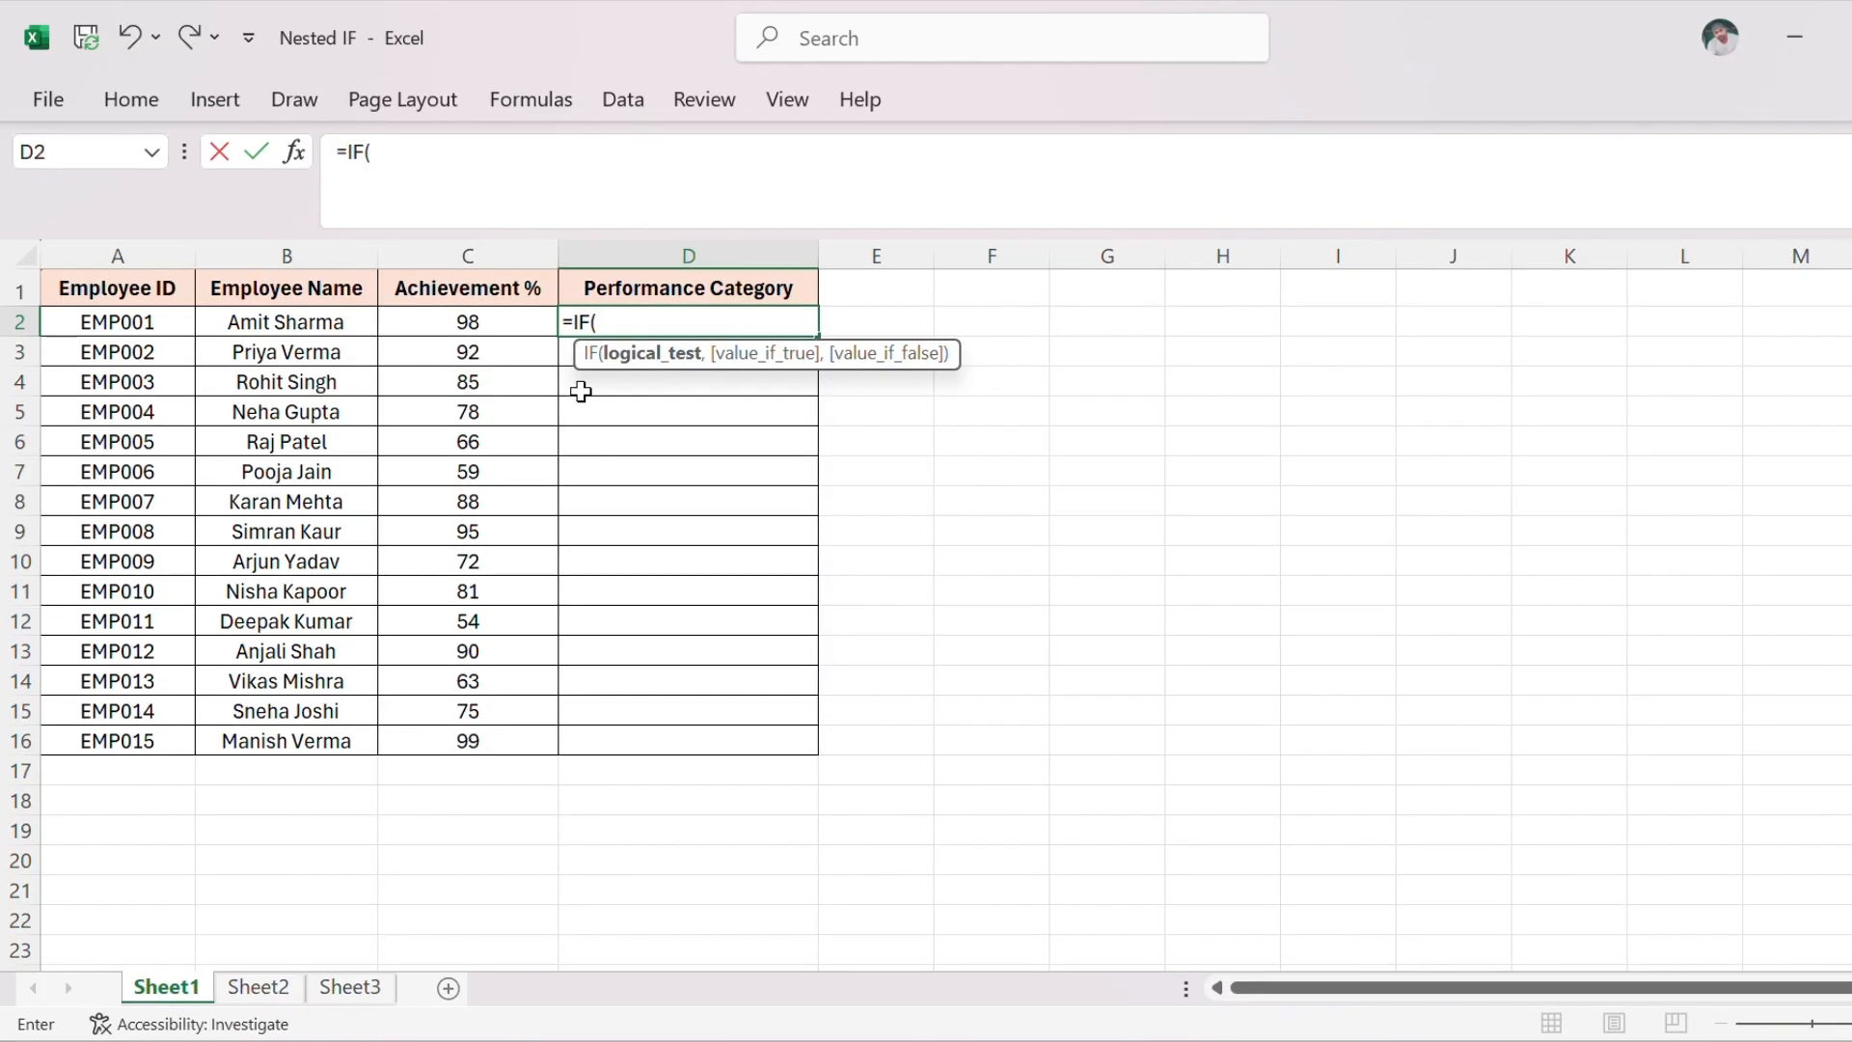
{"action": "left_click", "coordinate": [499, 331]}
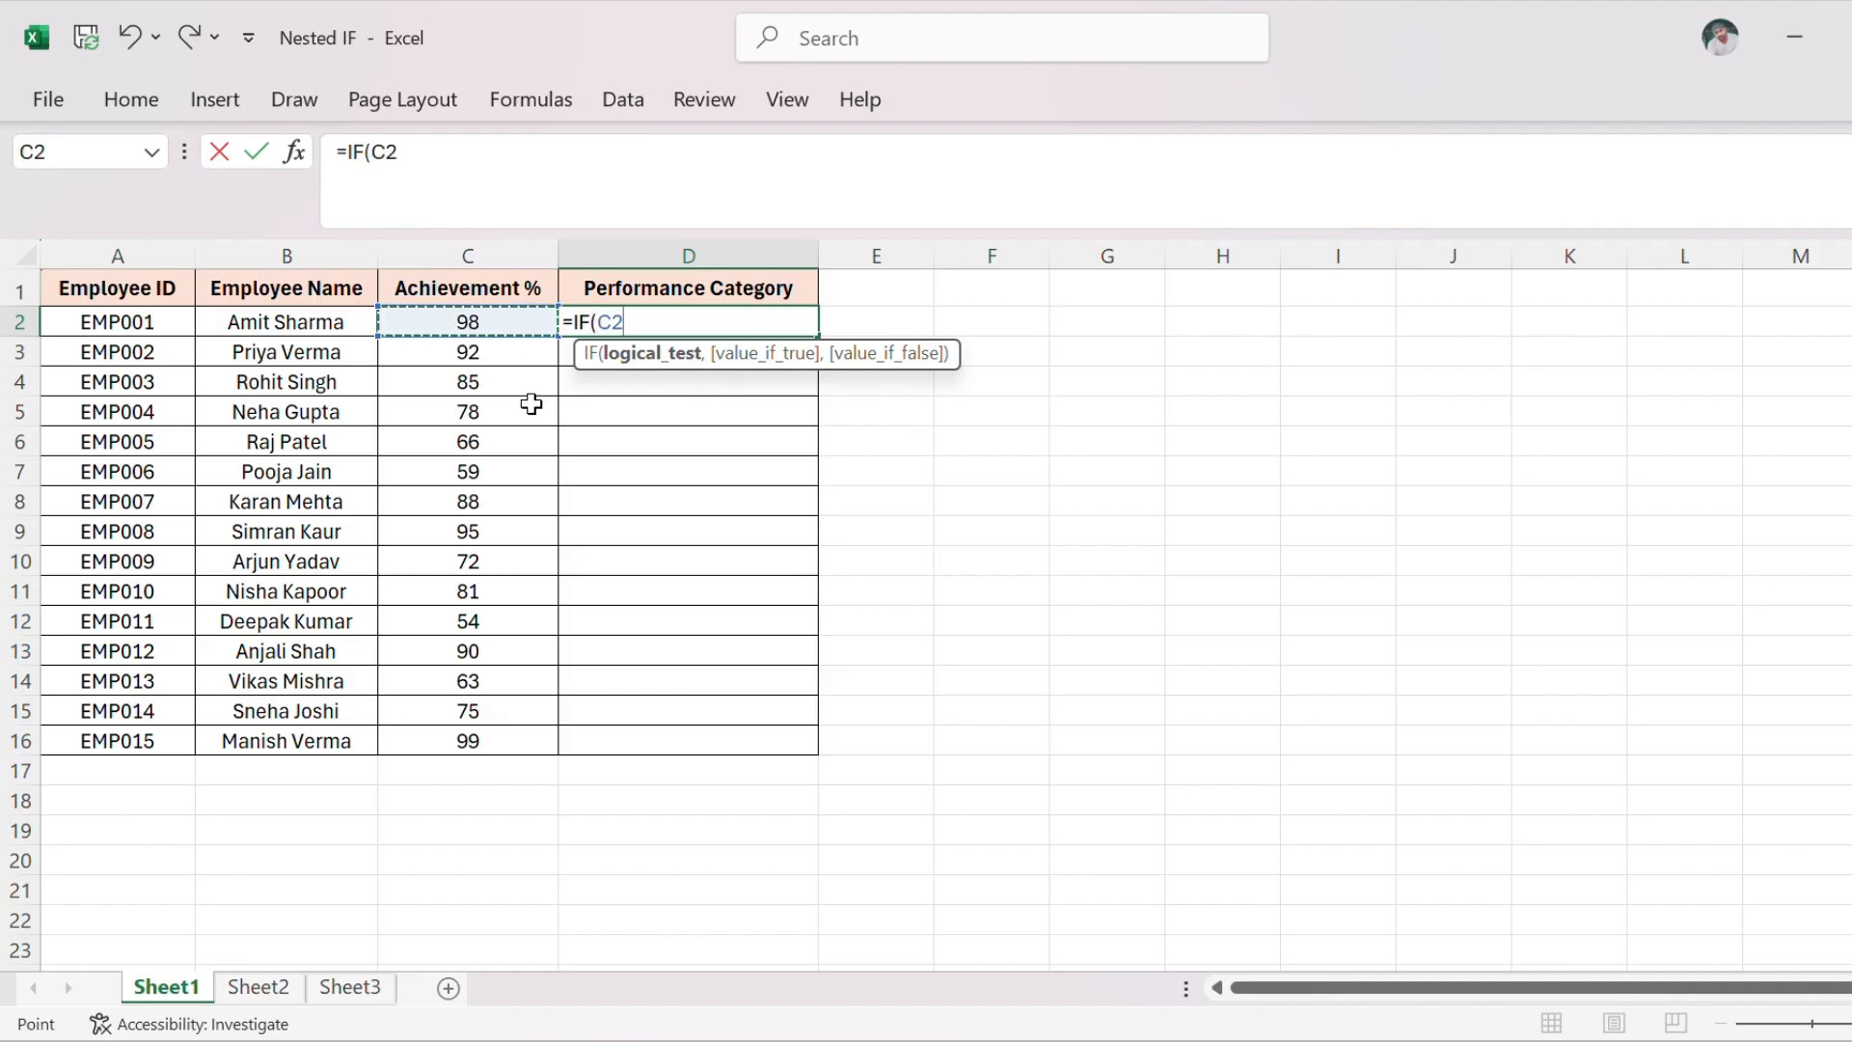
{"action": "type", "text": ">="}
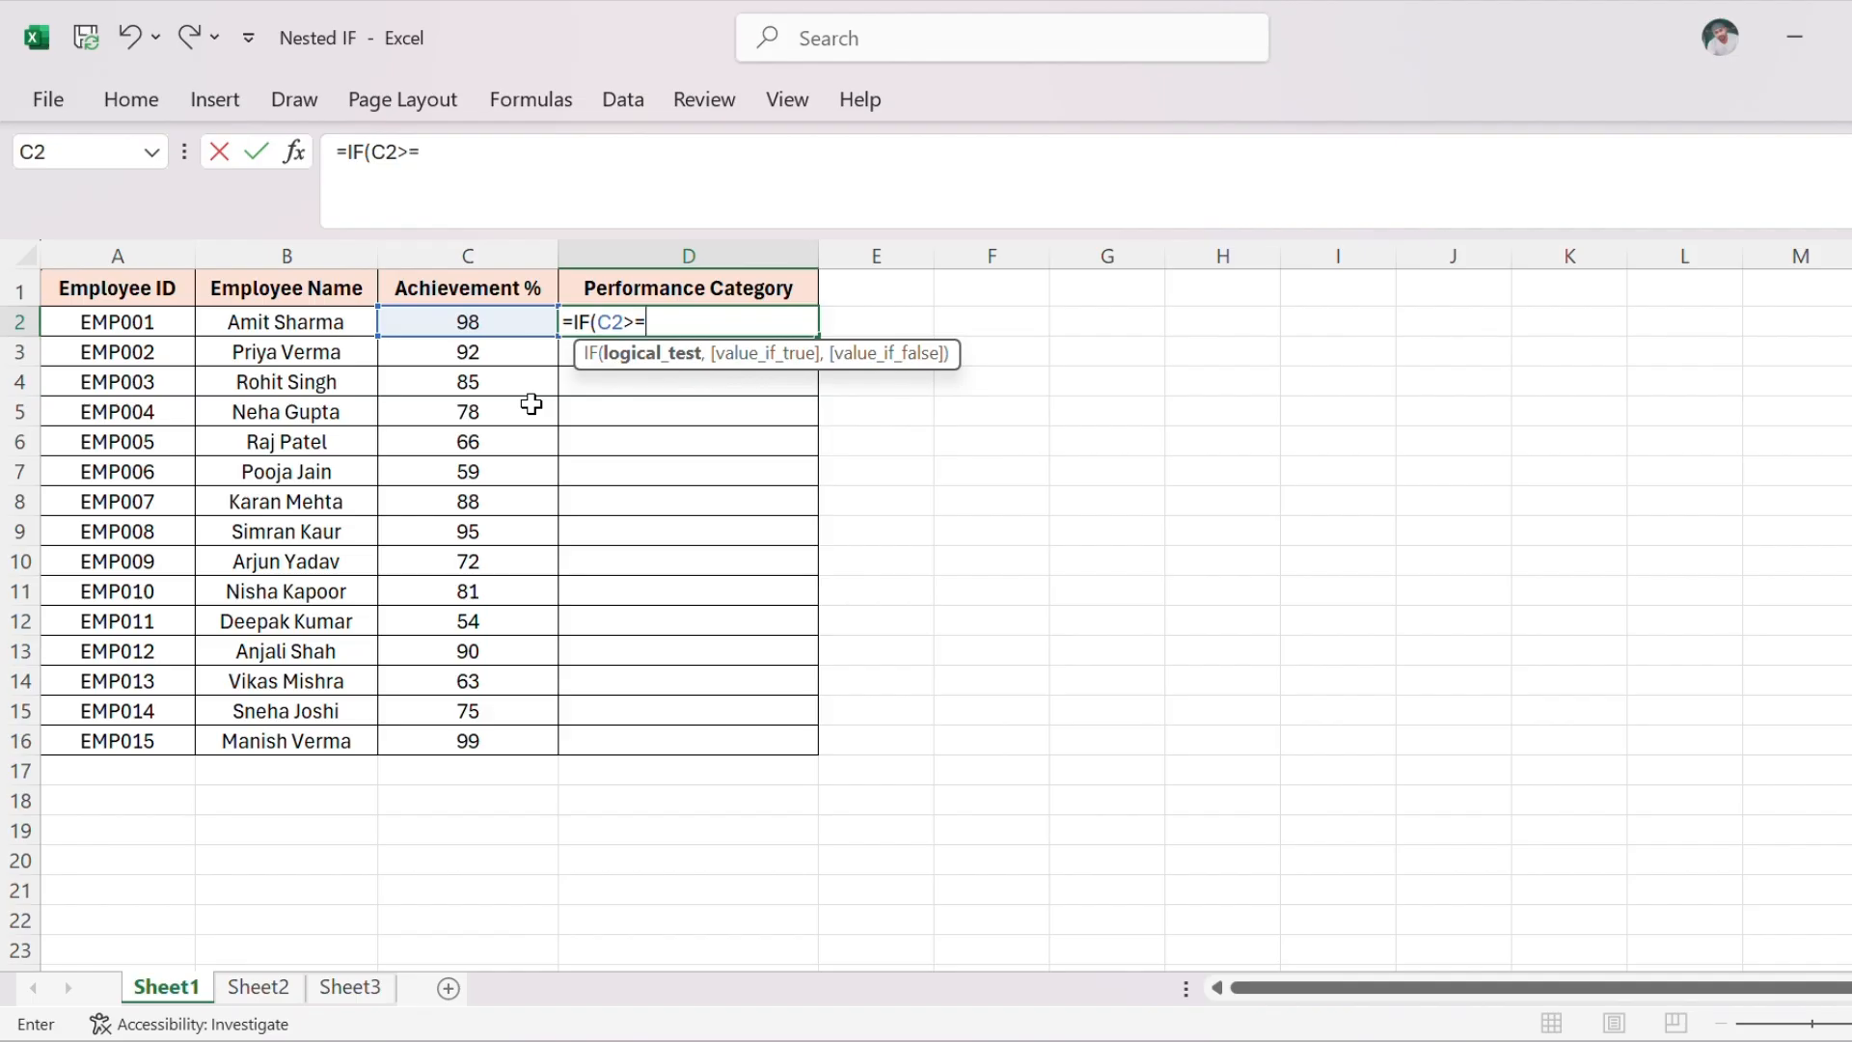
{"action": "type", "text": "90"}
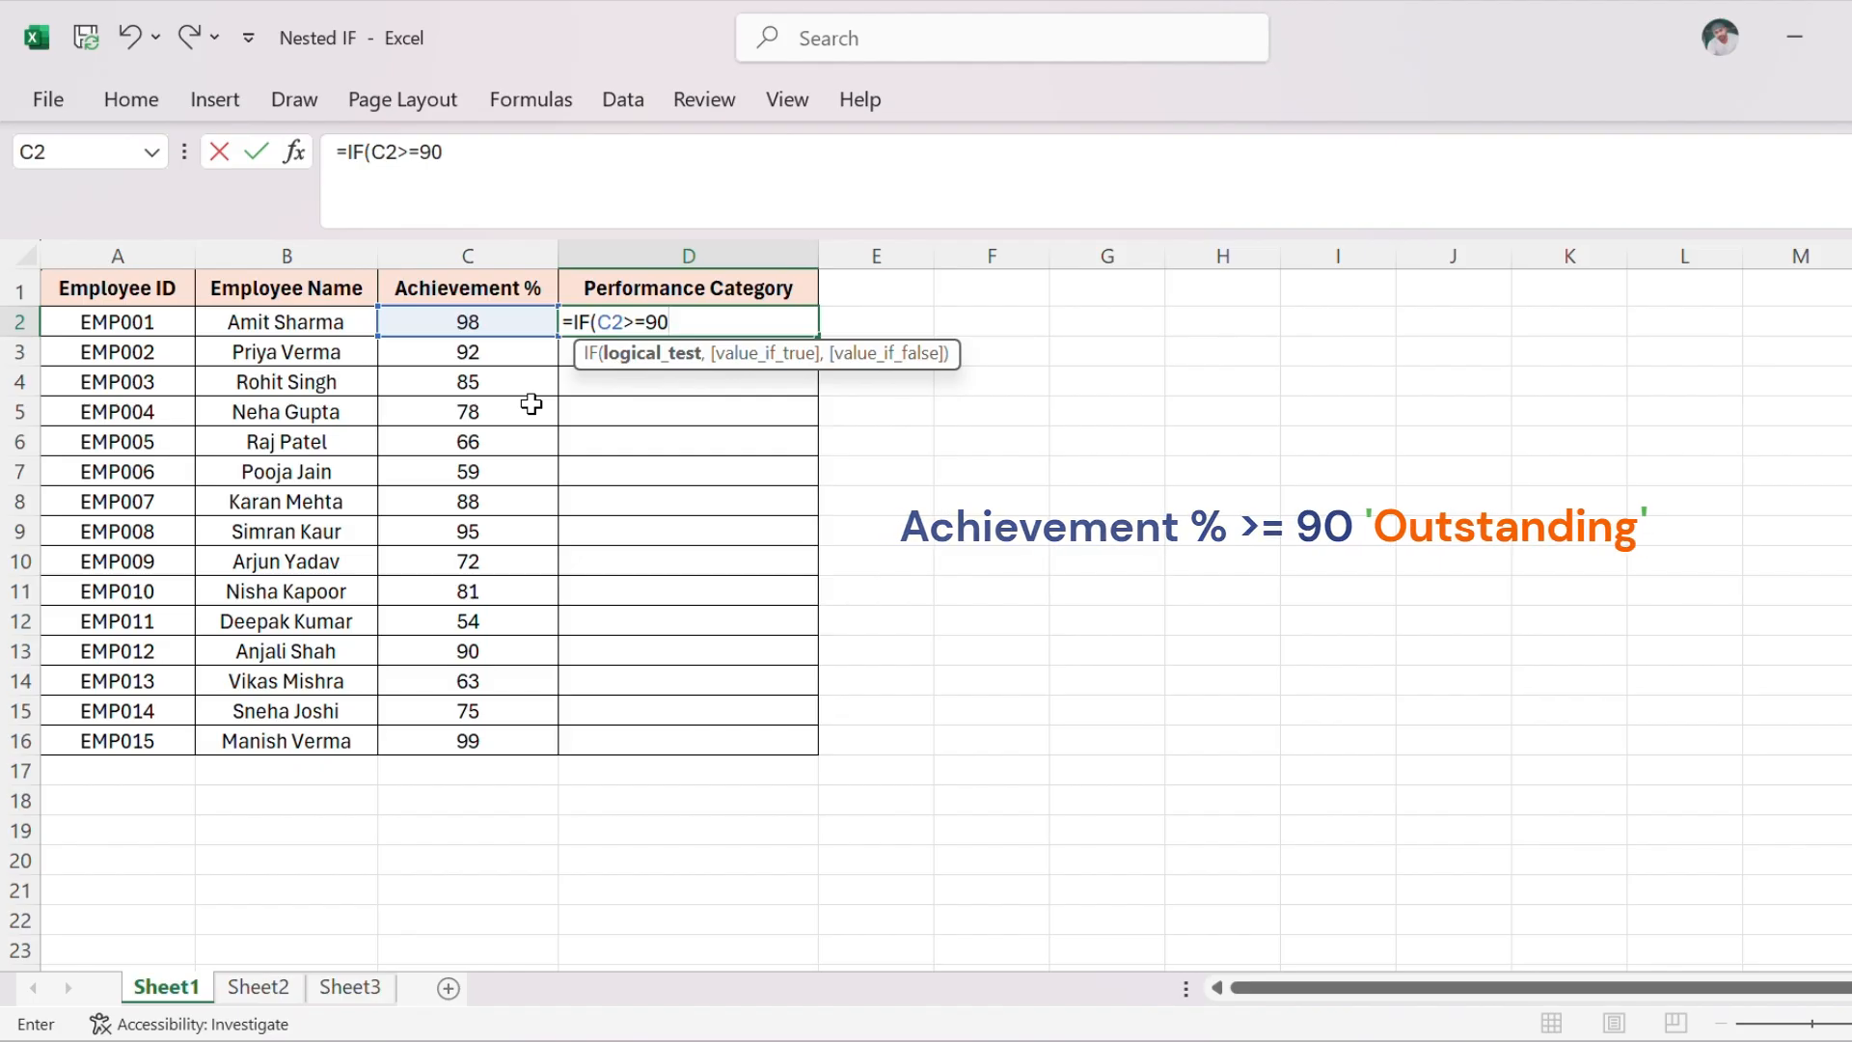
{"action": "type", "text": ",\"Outs"}
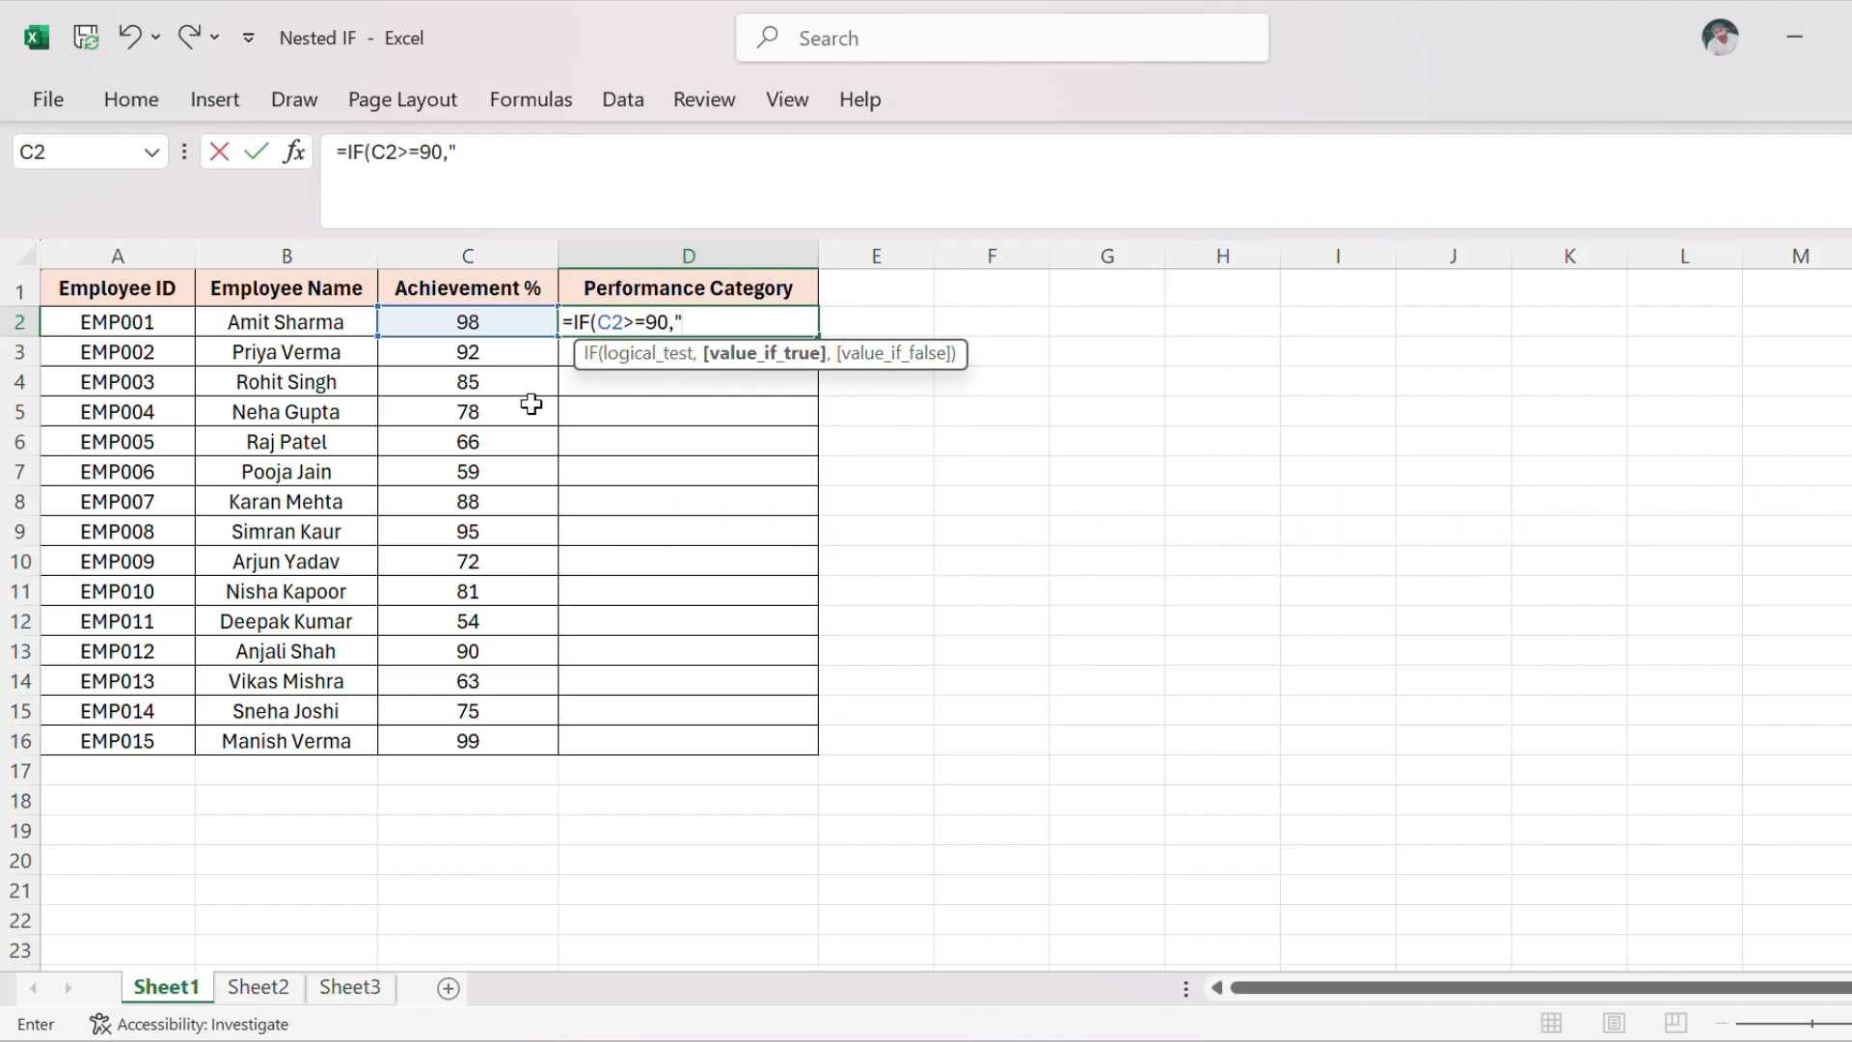
{"action": "type", "text": "tand"}
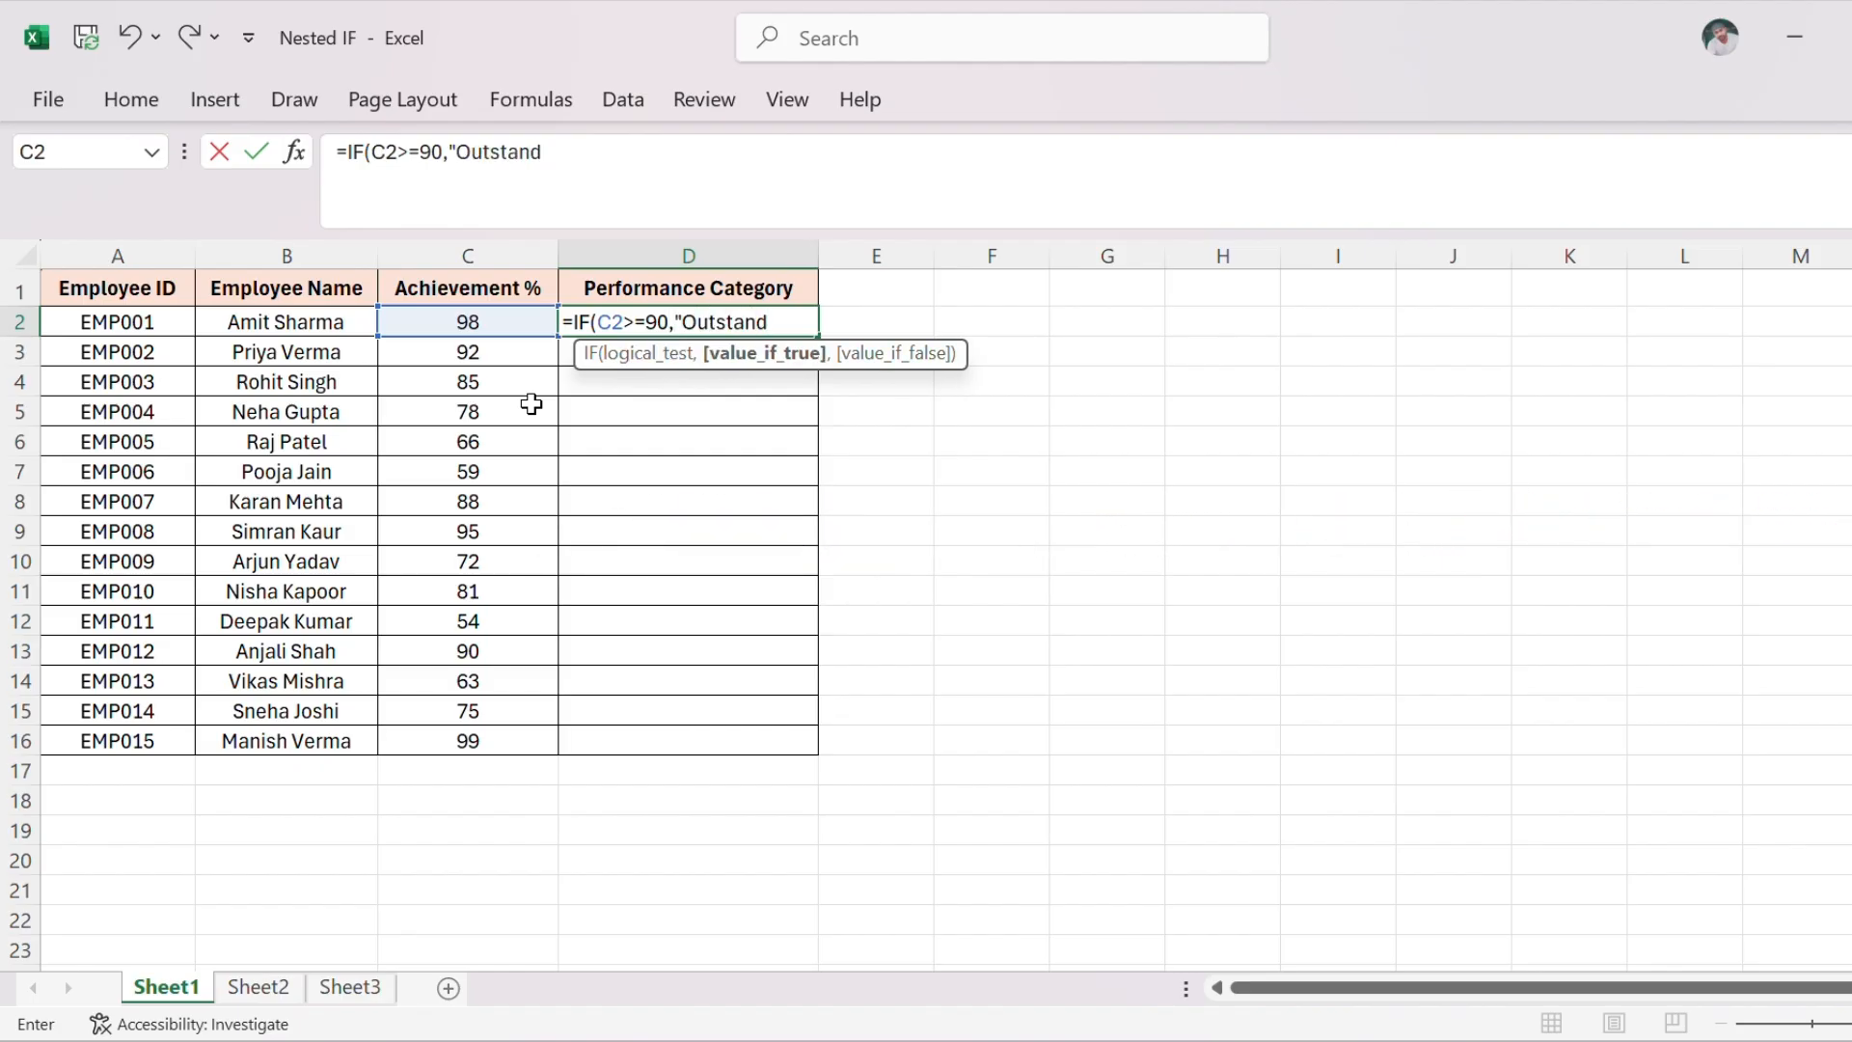
{"action": "type", "text": "ing\","}
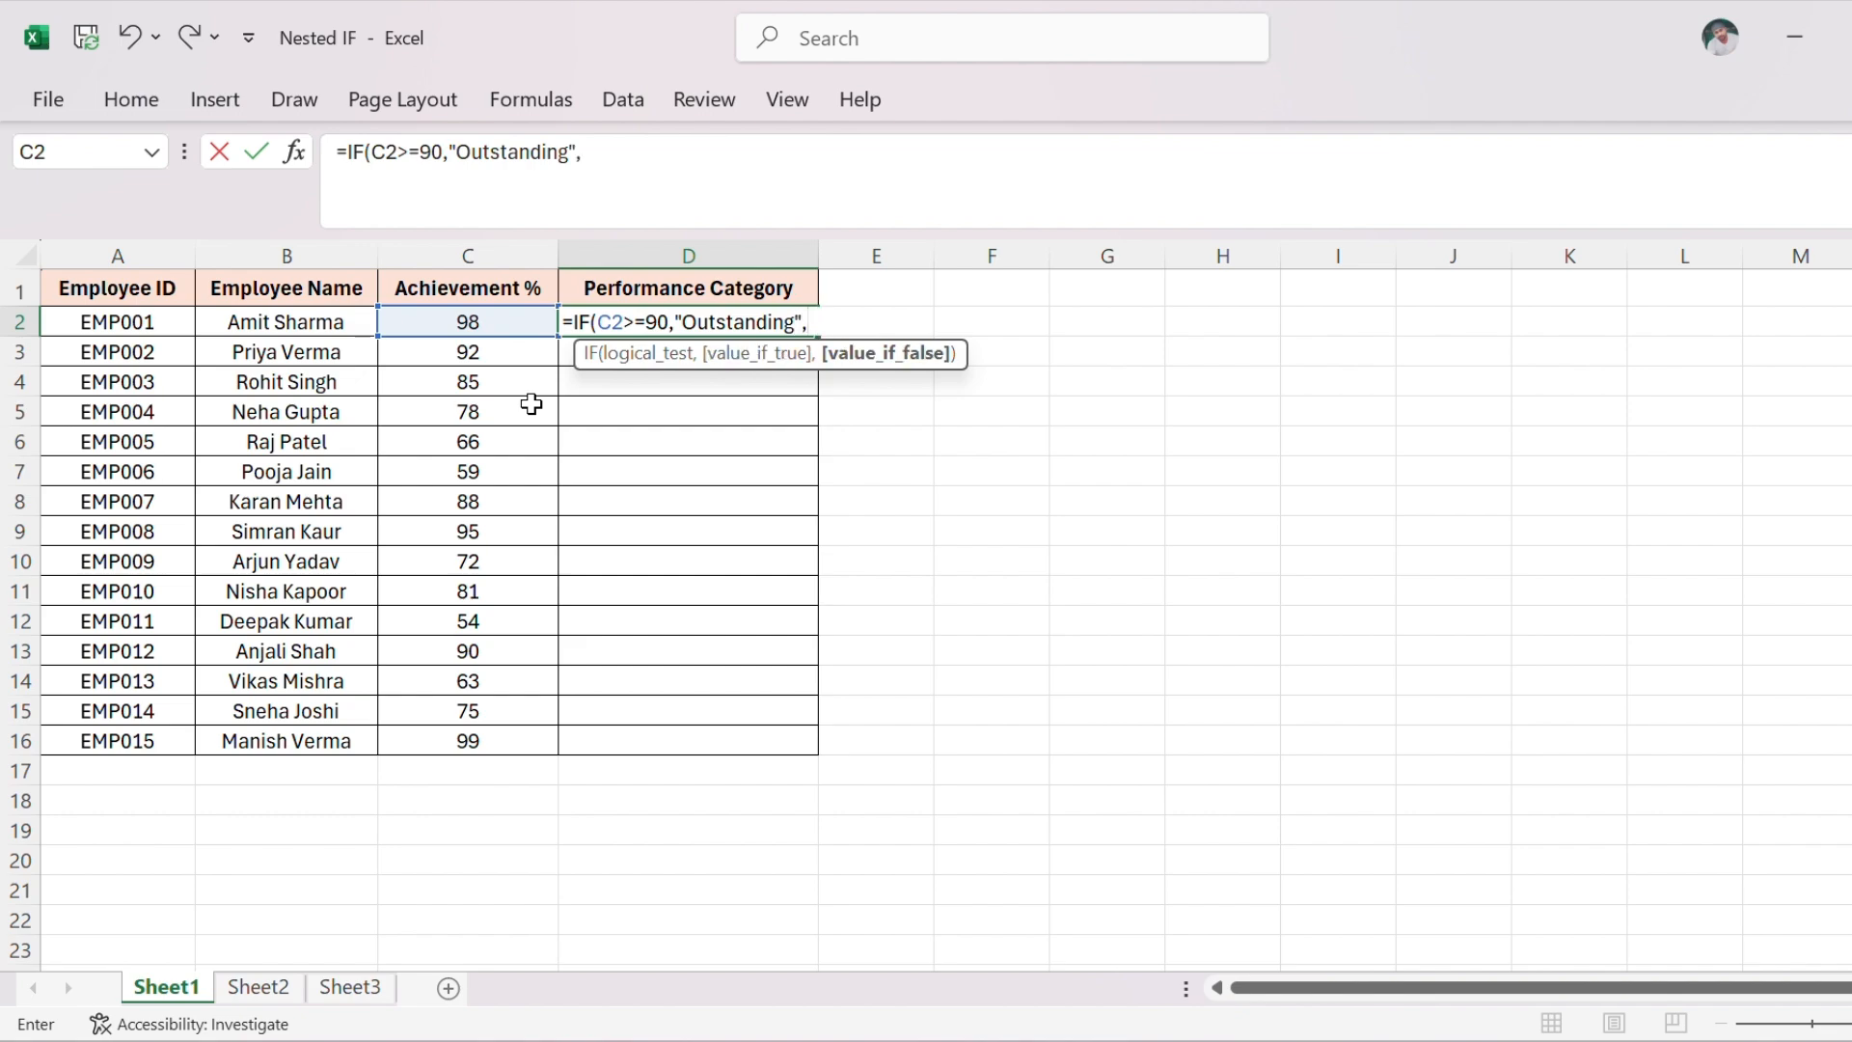
{"action": "type", "text": "\"ABC\")"}
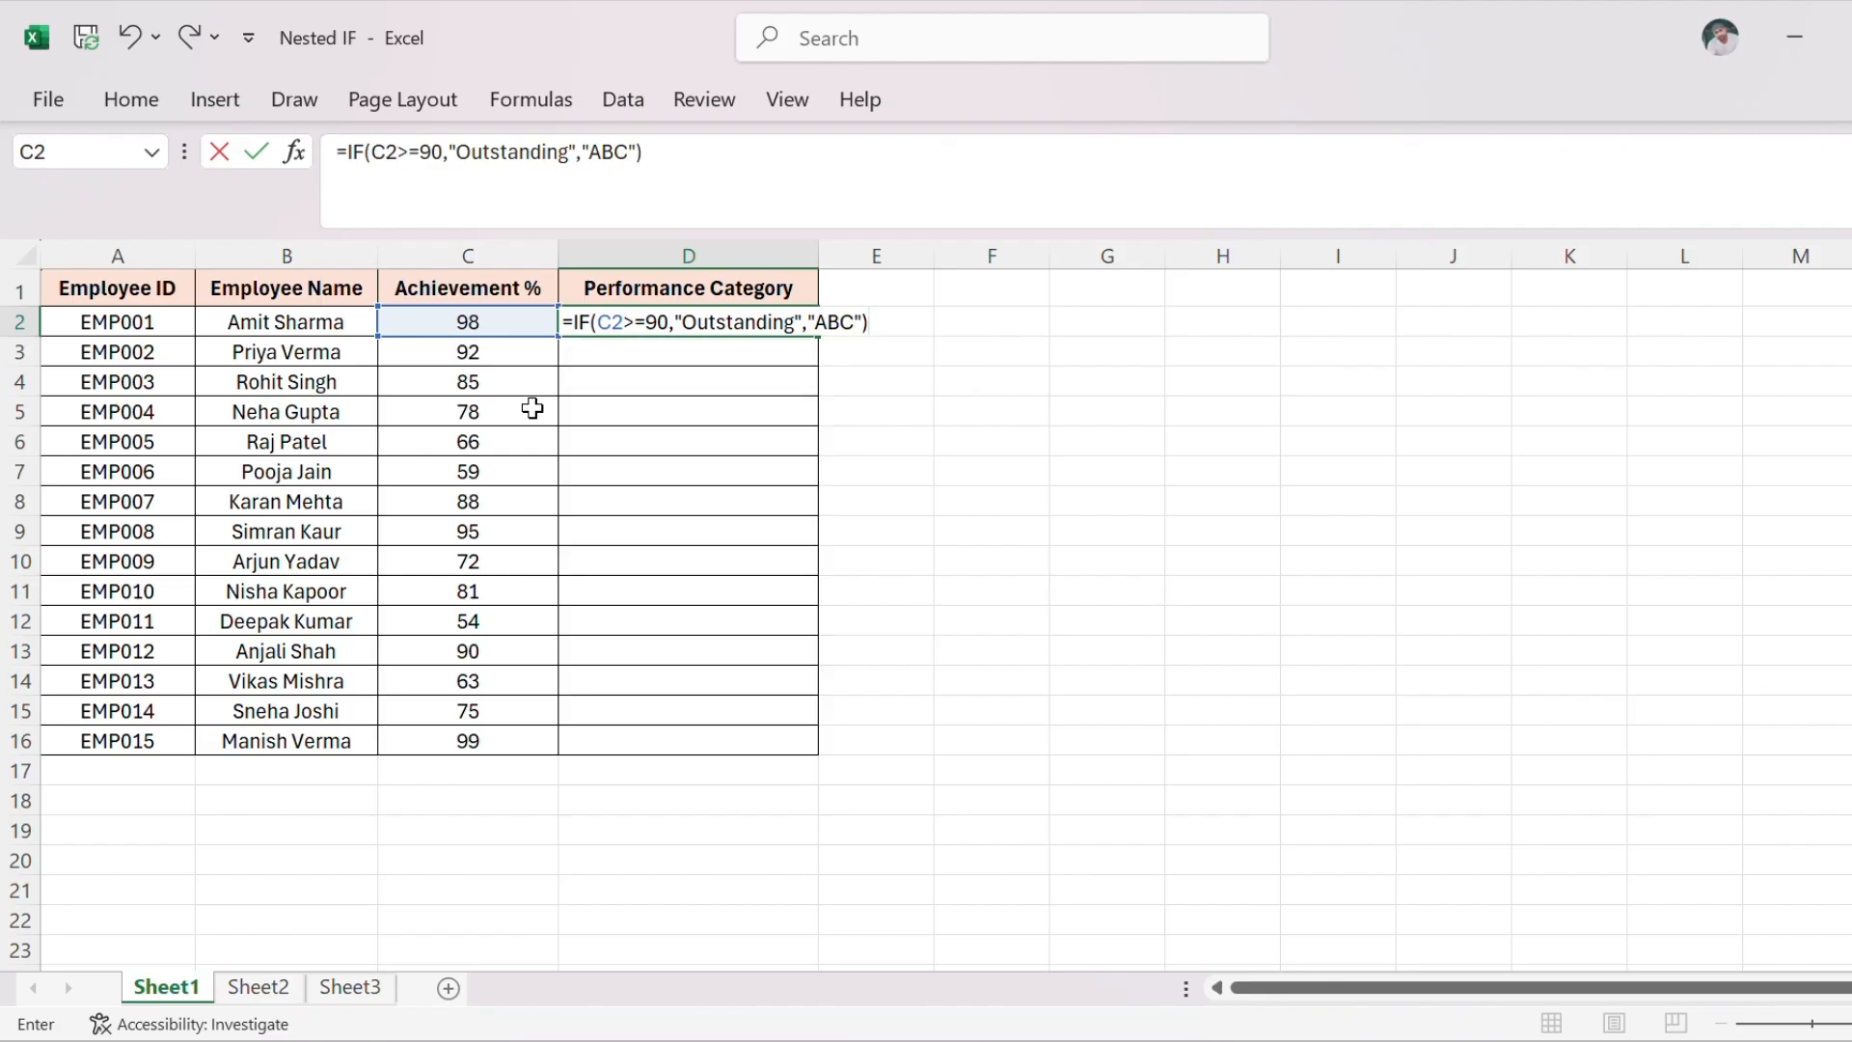
{"action": "key", "text": "BackSpace"}
{"action": "key", "text": "BackSpace"}
{"action": "key", "text": "BackSpace"}
{"action": "key", "text": "BackSpace"}
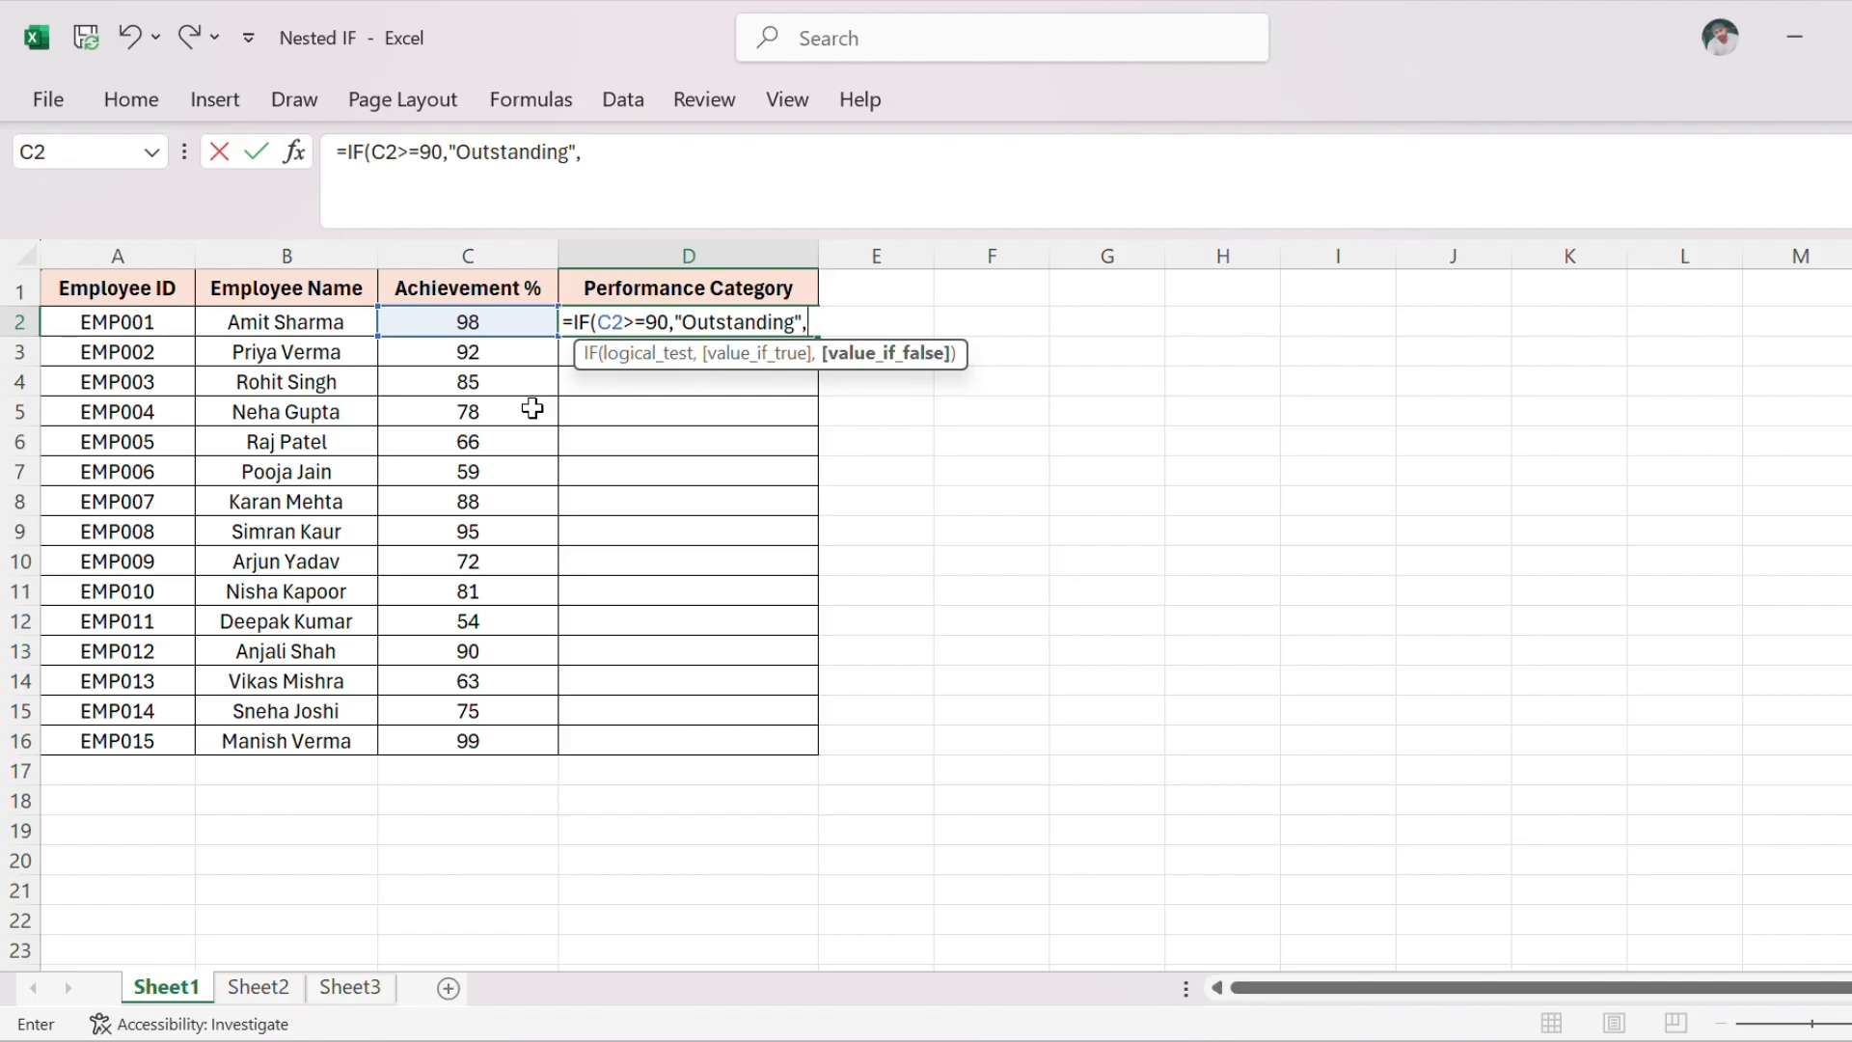
Nest a second IF as the false value, returning "Excellent" when C2>=80.
{"action": "type", "text": "IF("}
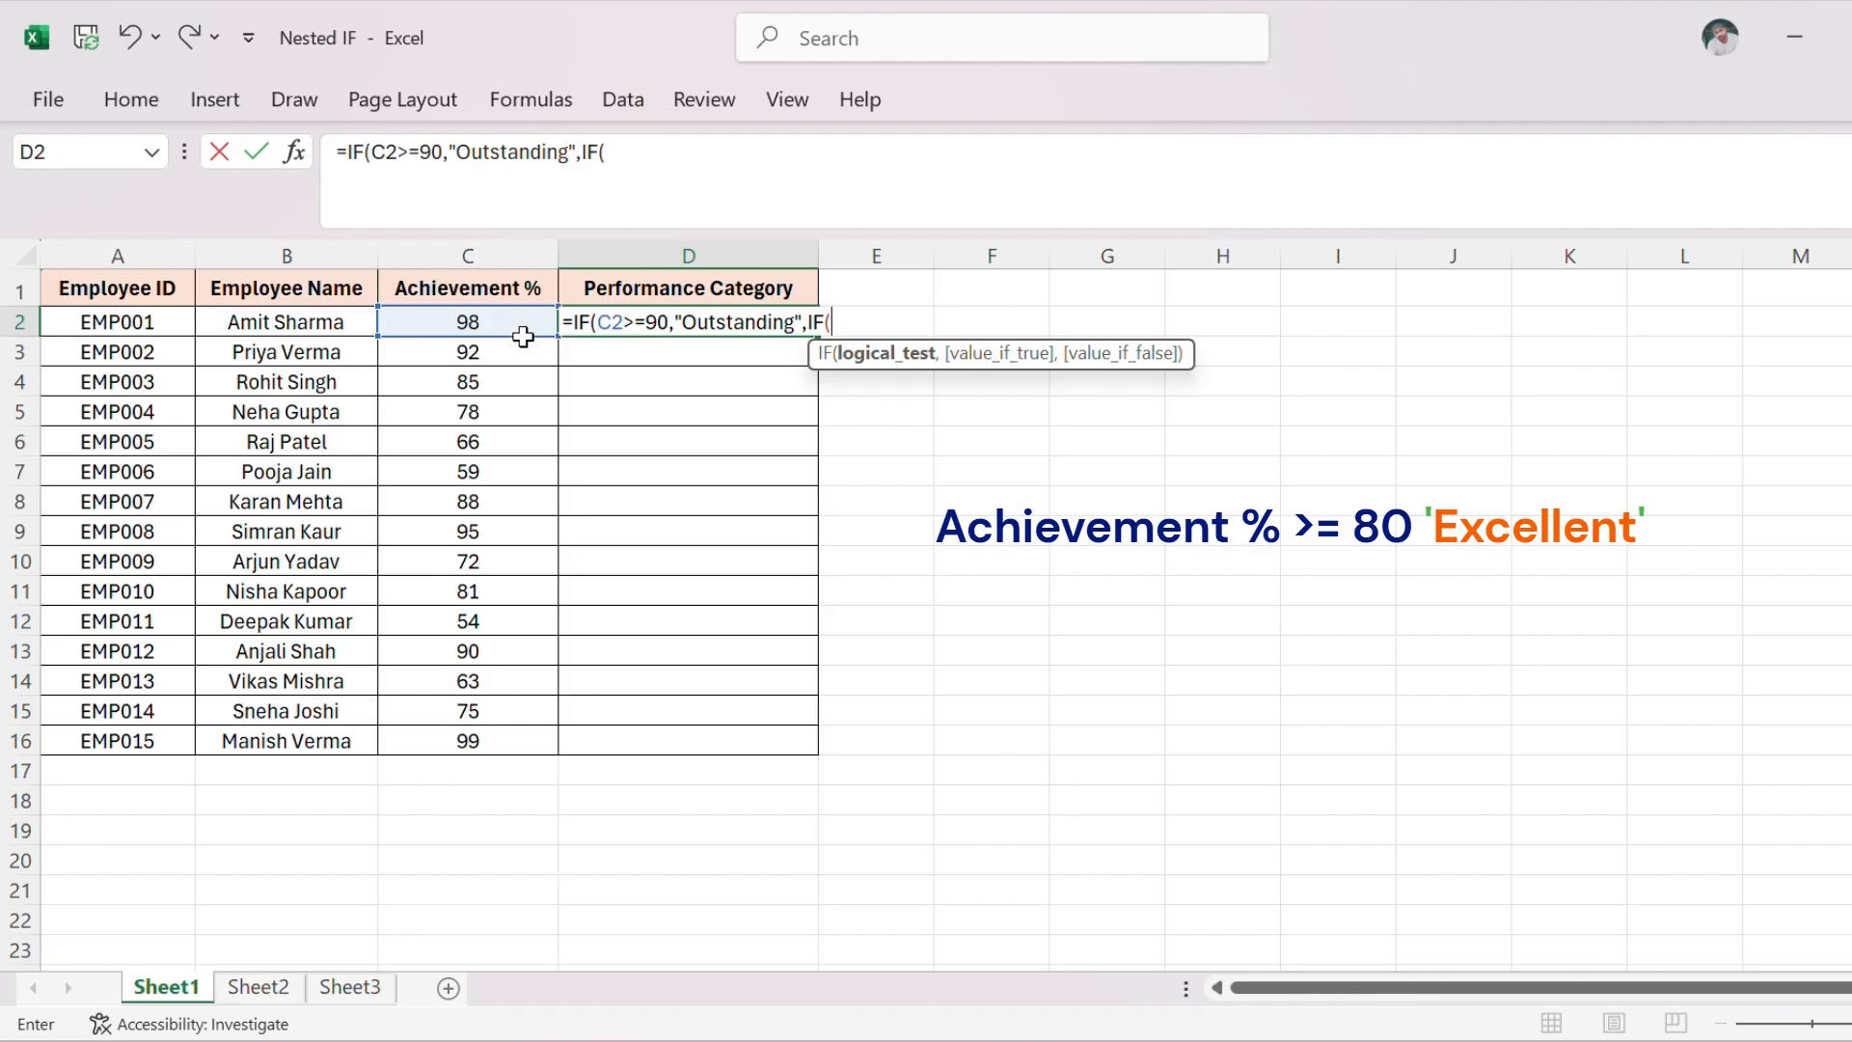
{"action": "left_click", "coordinate": [491, 319]}
{"action": "type", "text": ">"}
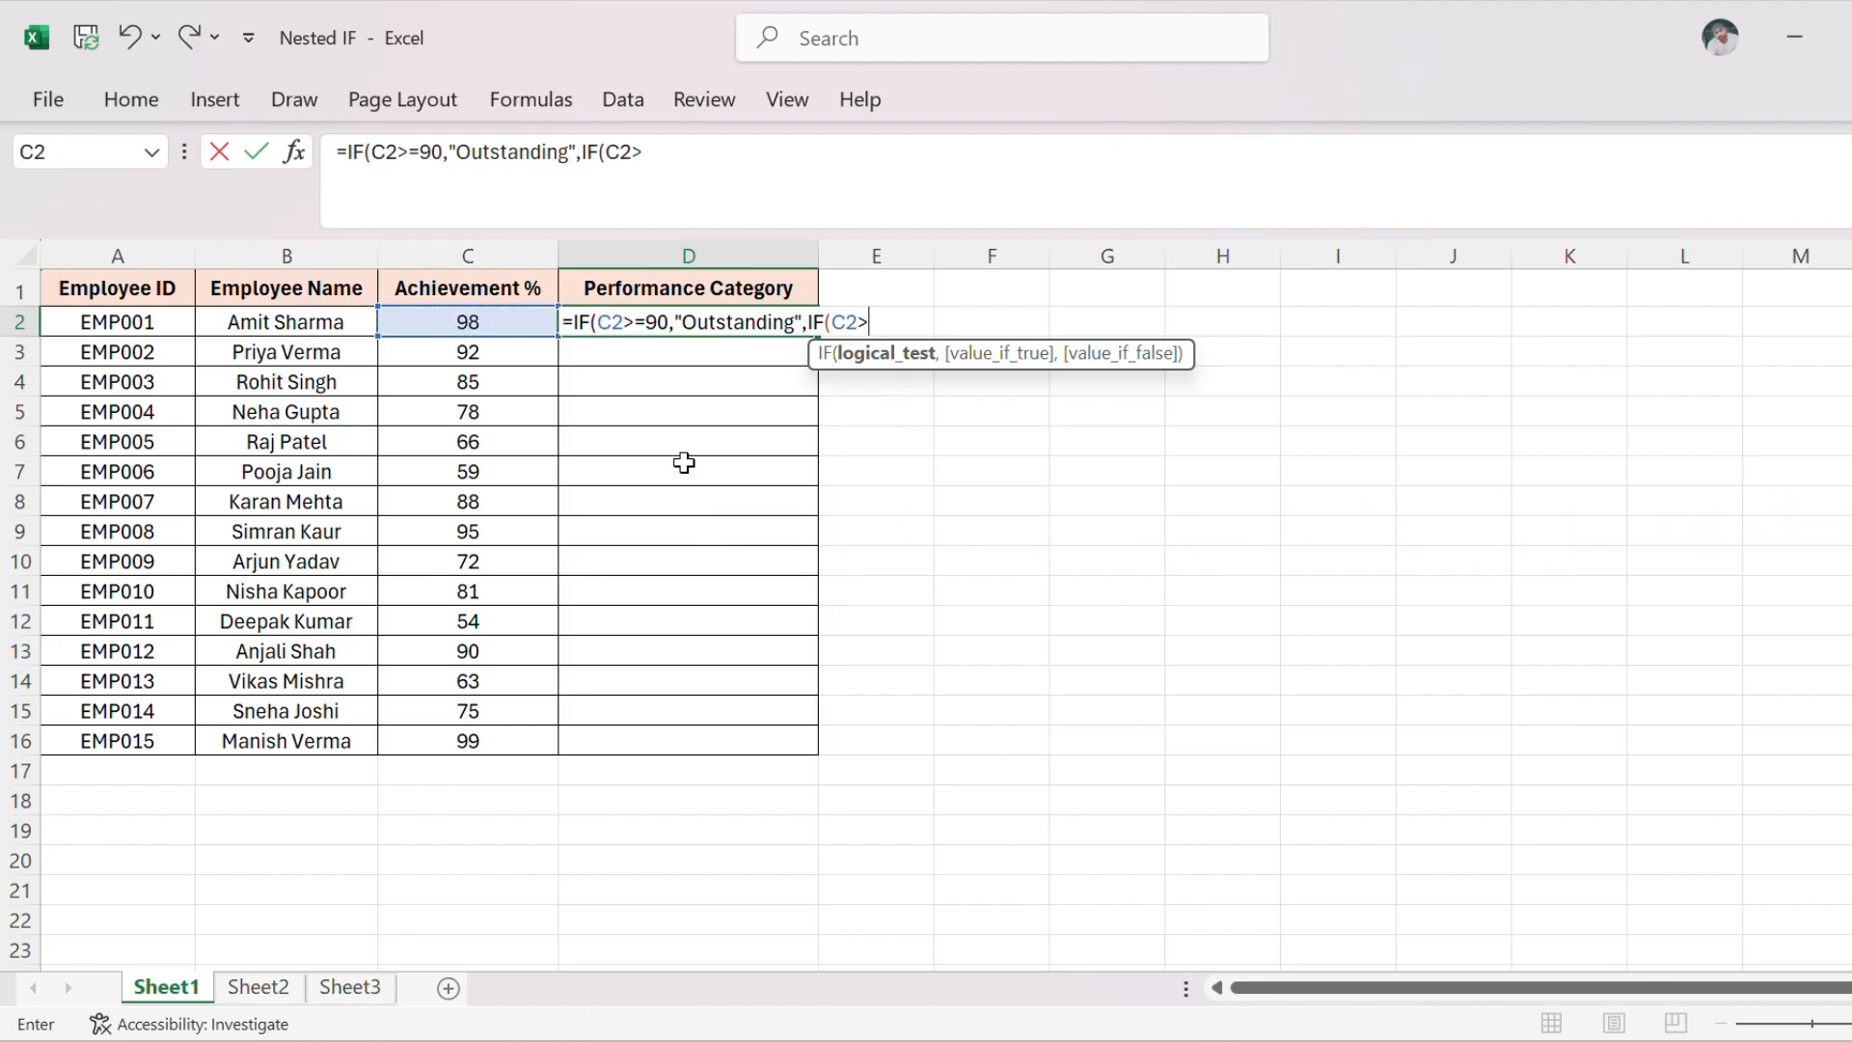
{"action": "type", "text": "=80,\"E"}
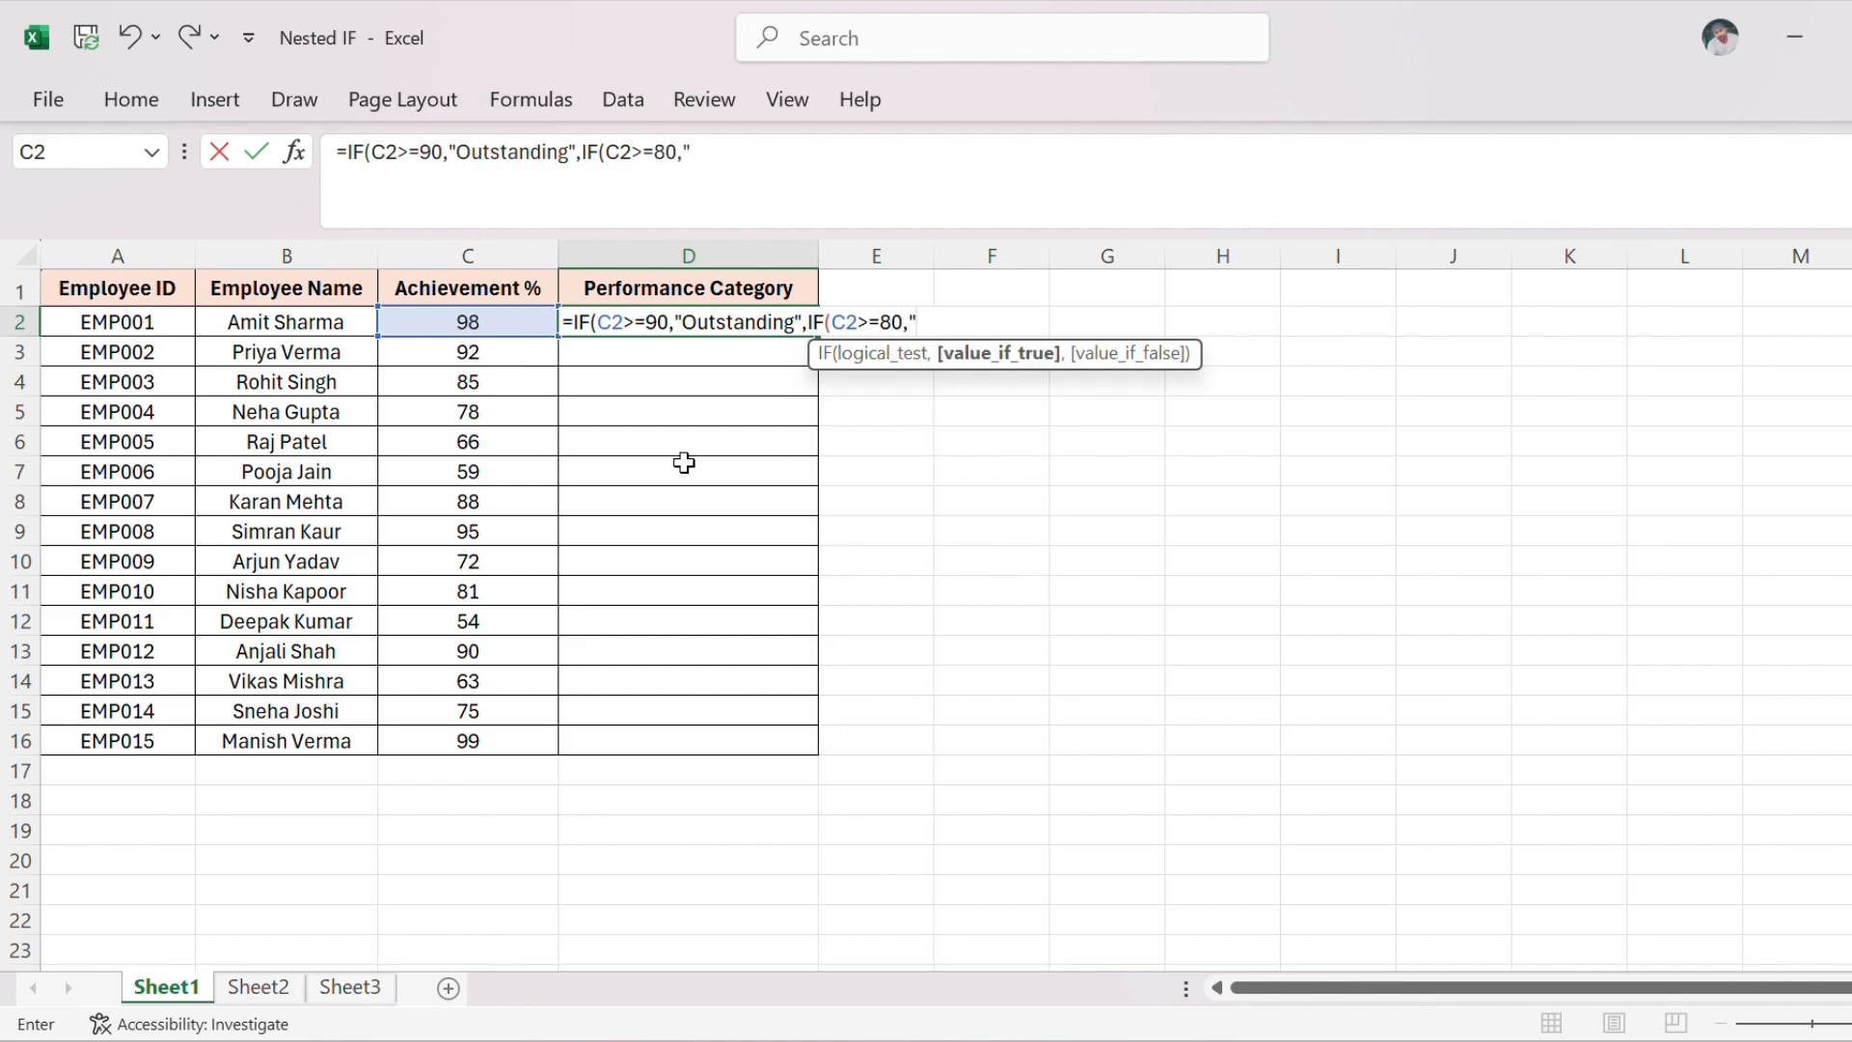
{"action": "type", "text": "xcellen"}
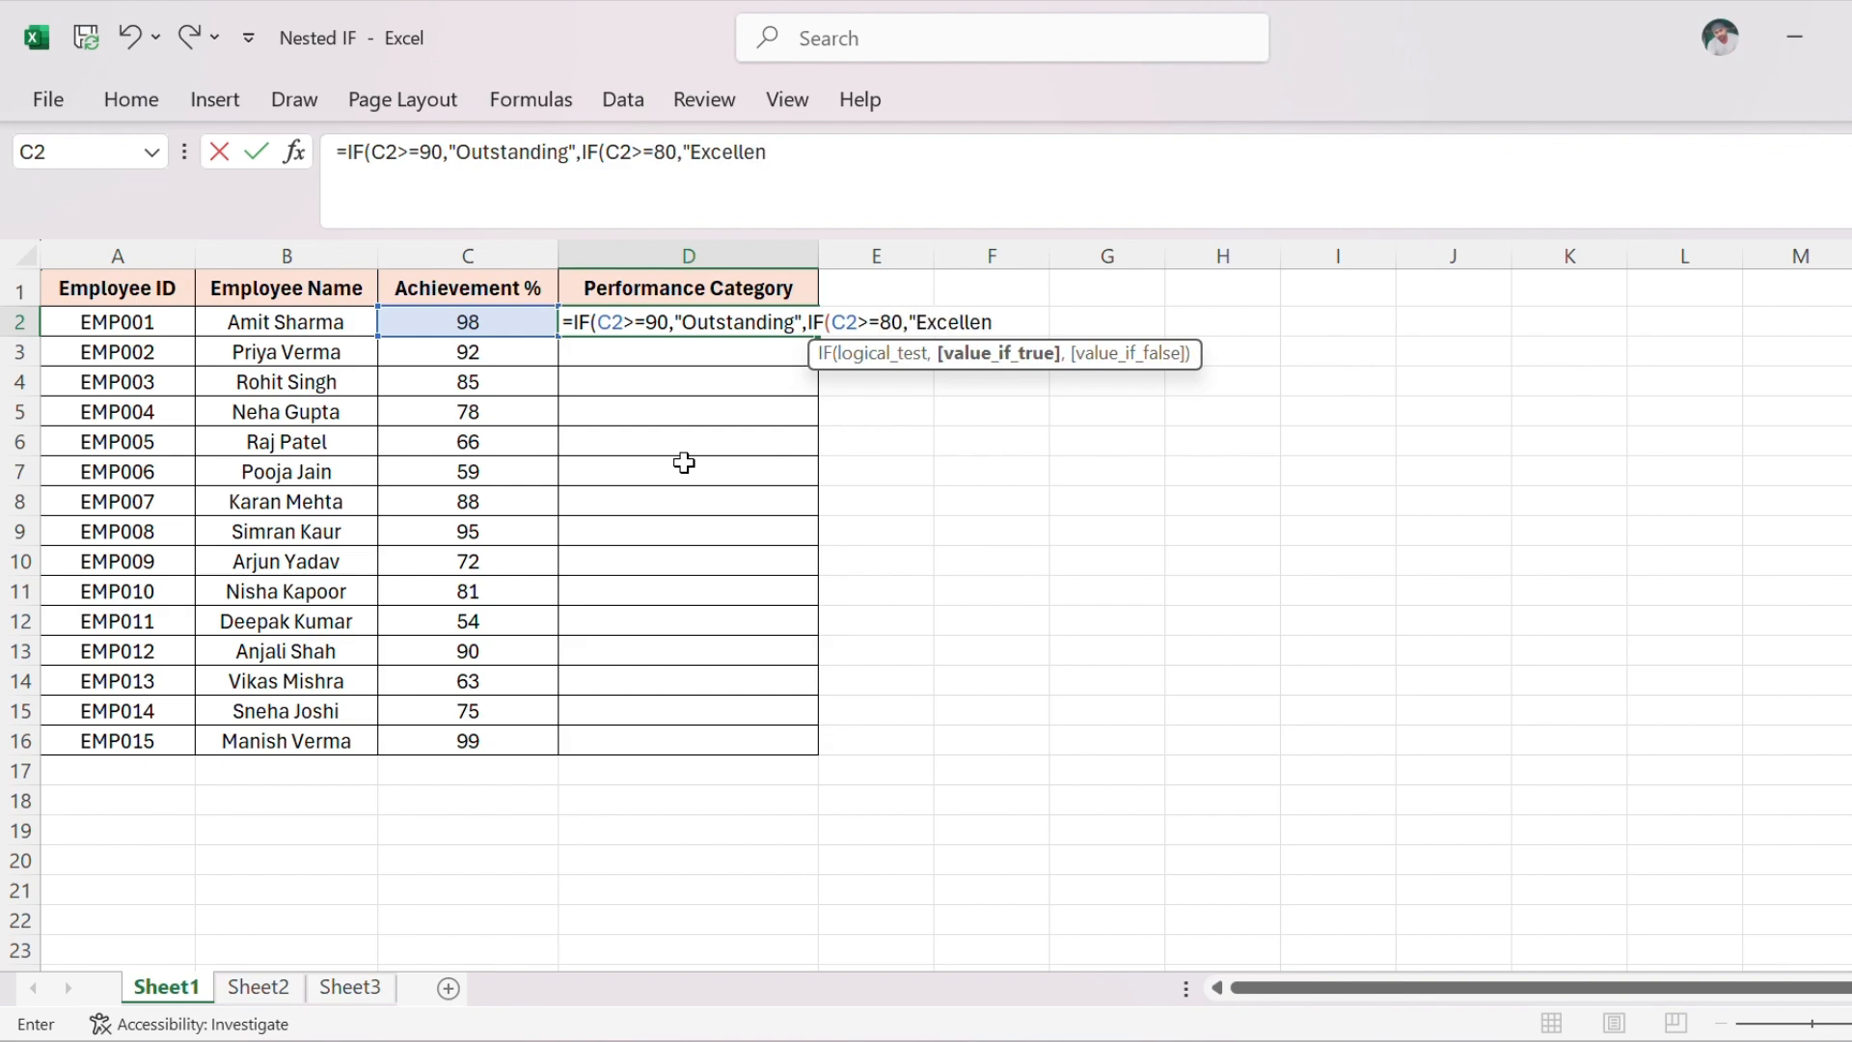
{"action": "type", "text": "t\","}
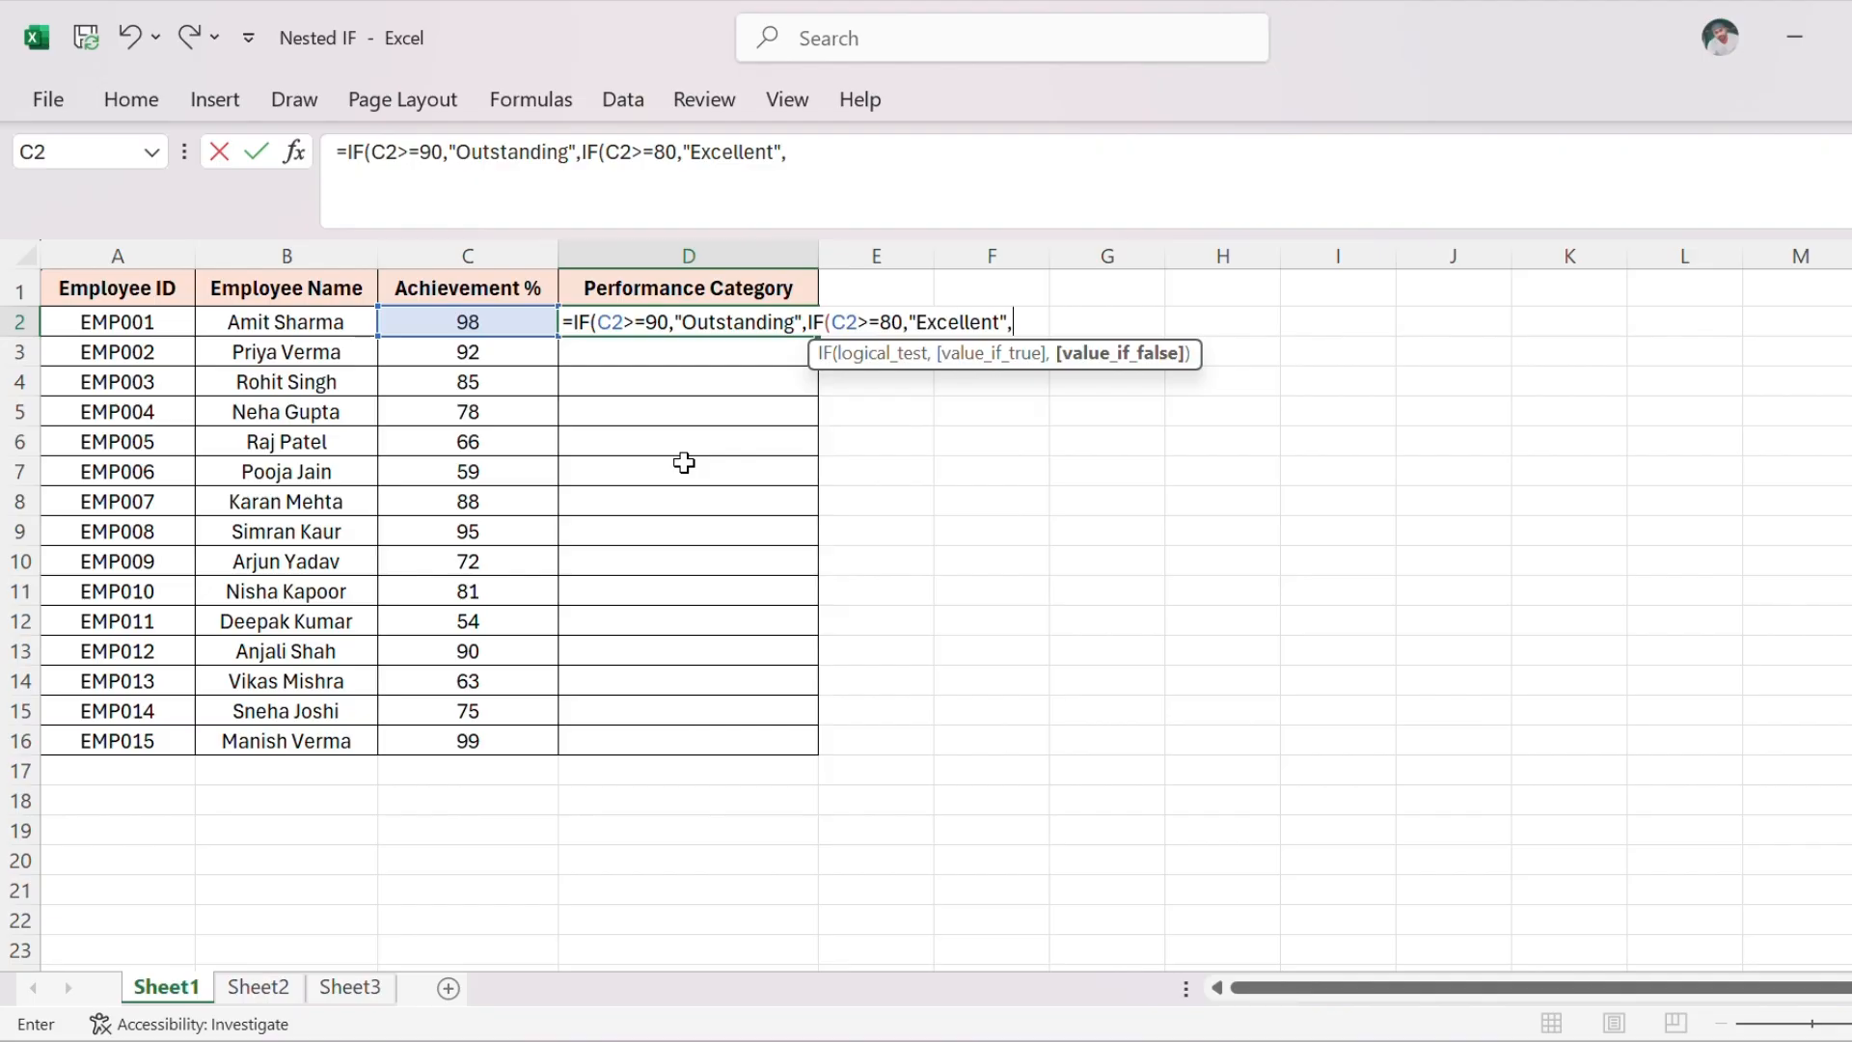
Nest a third IF in the D2 formula, returning "Good" when C2>=60.
{"action": "type", "text": "if "}
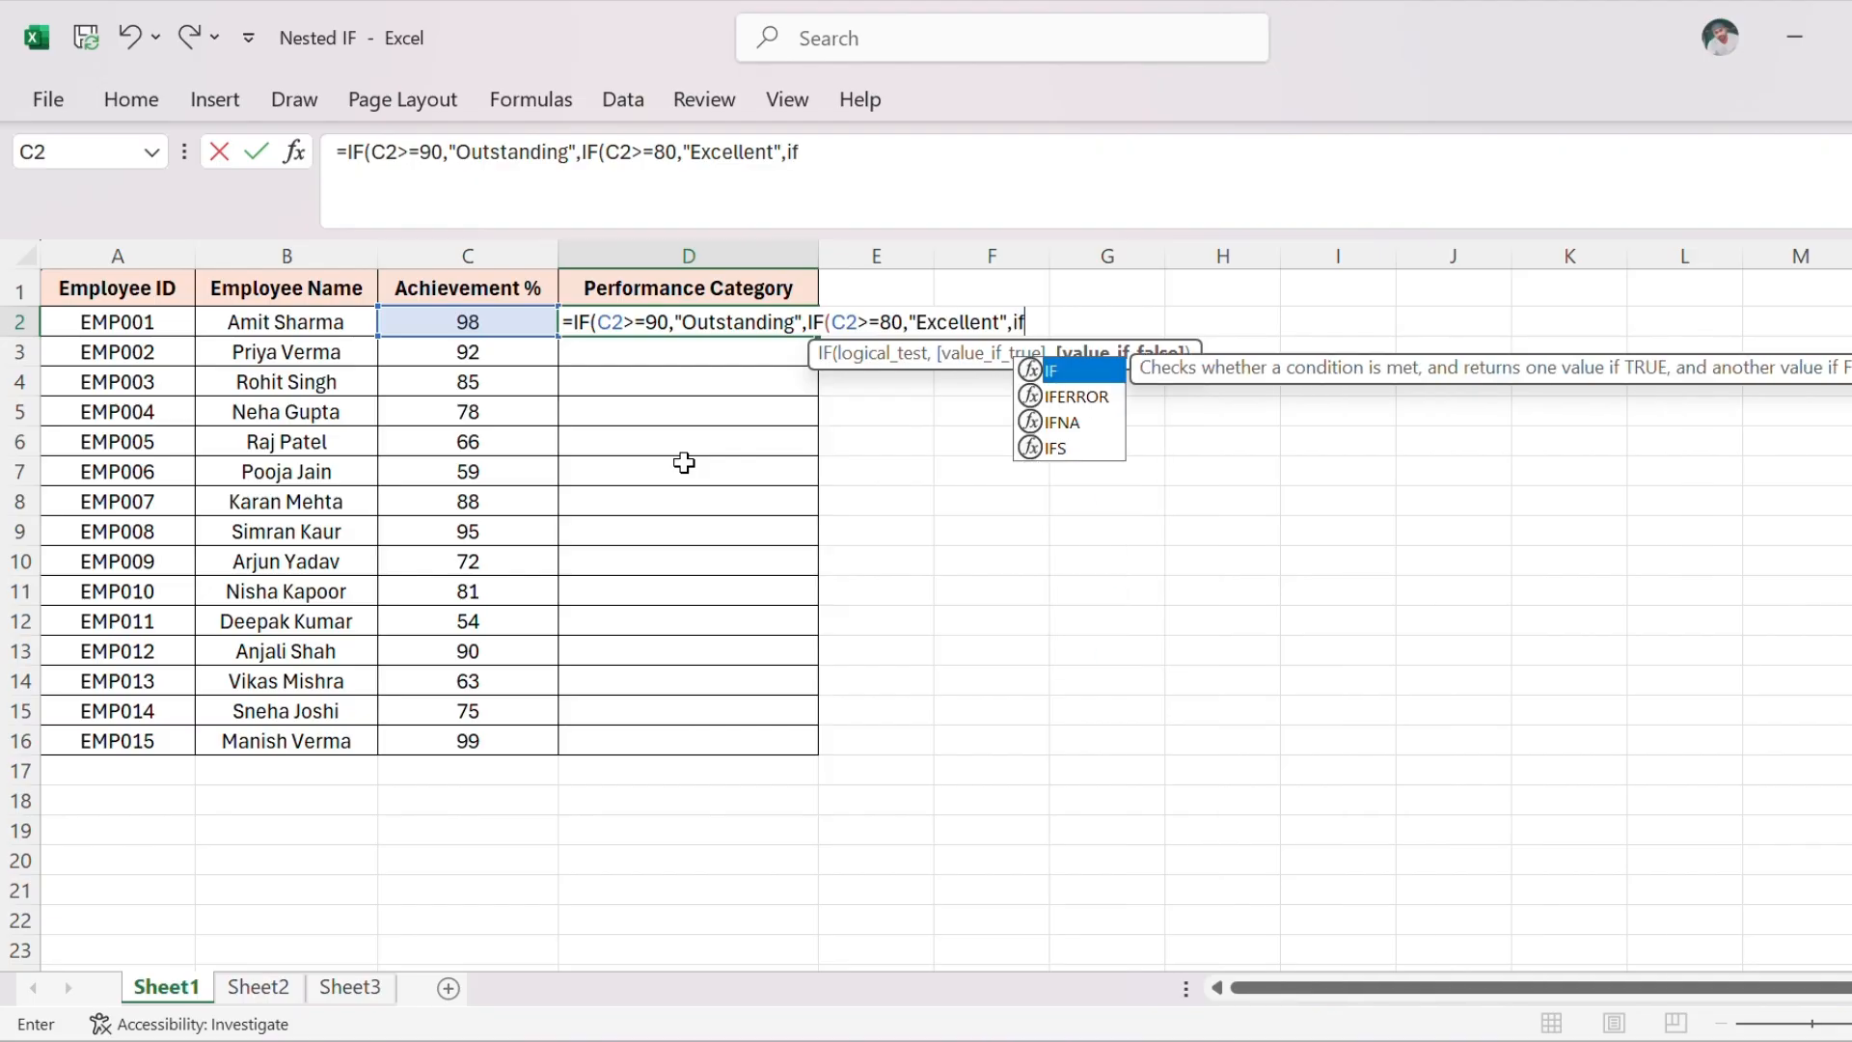
{"action": "type", "text": "("}
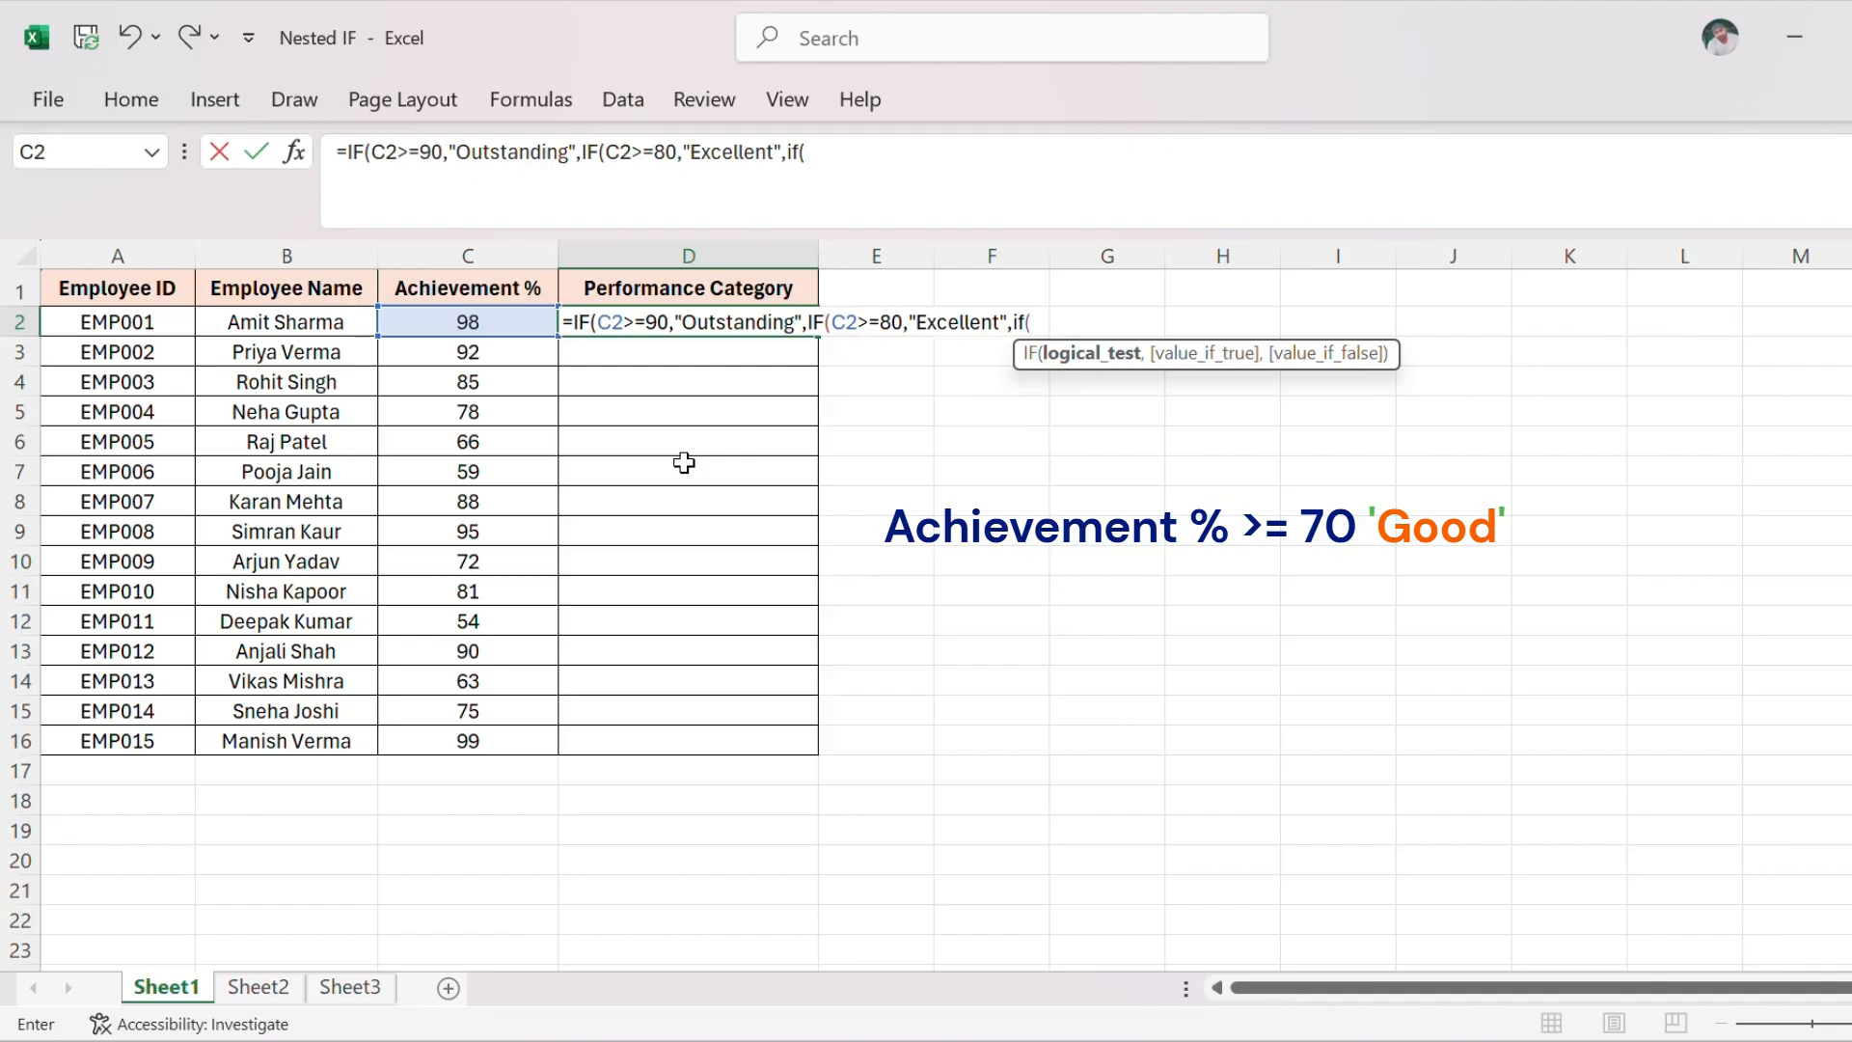
{"action": "left_click", "coordinate": [502, 313]}
{"action": "type", "text": ">=60,\"Good\","}
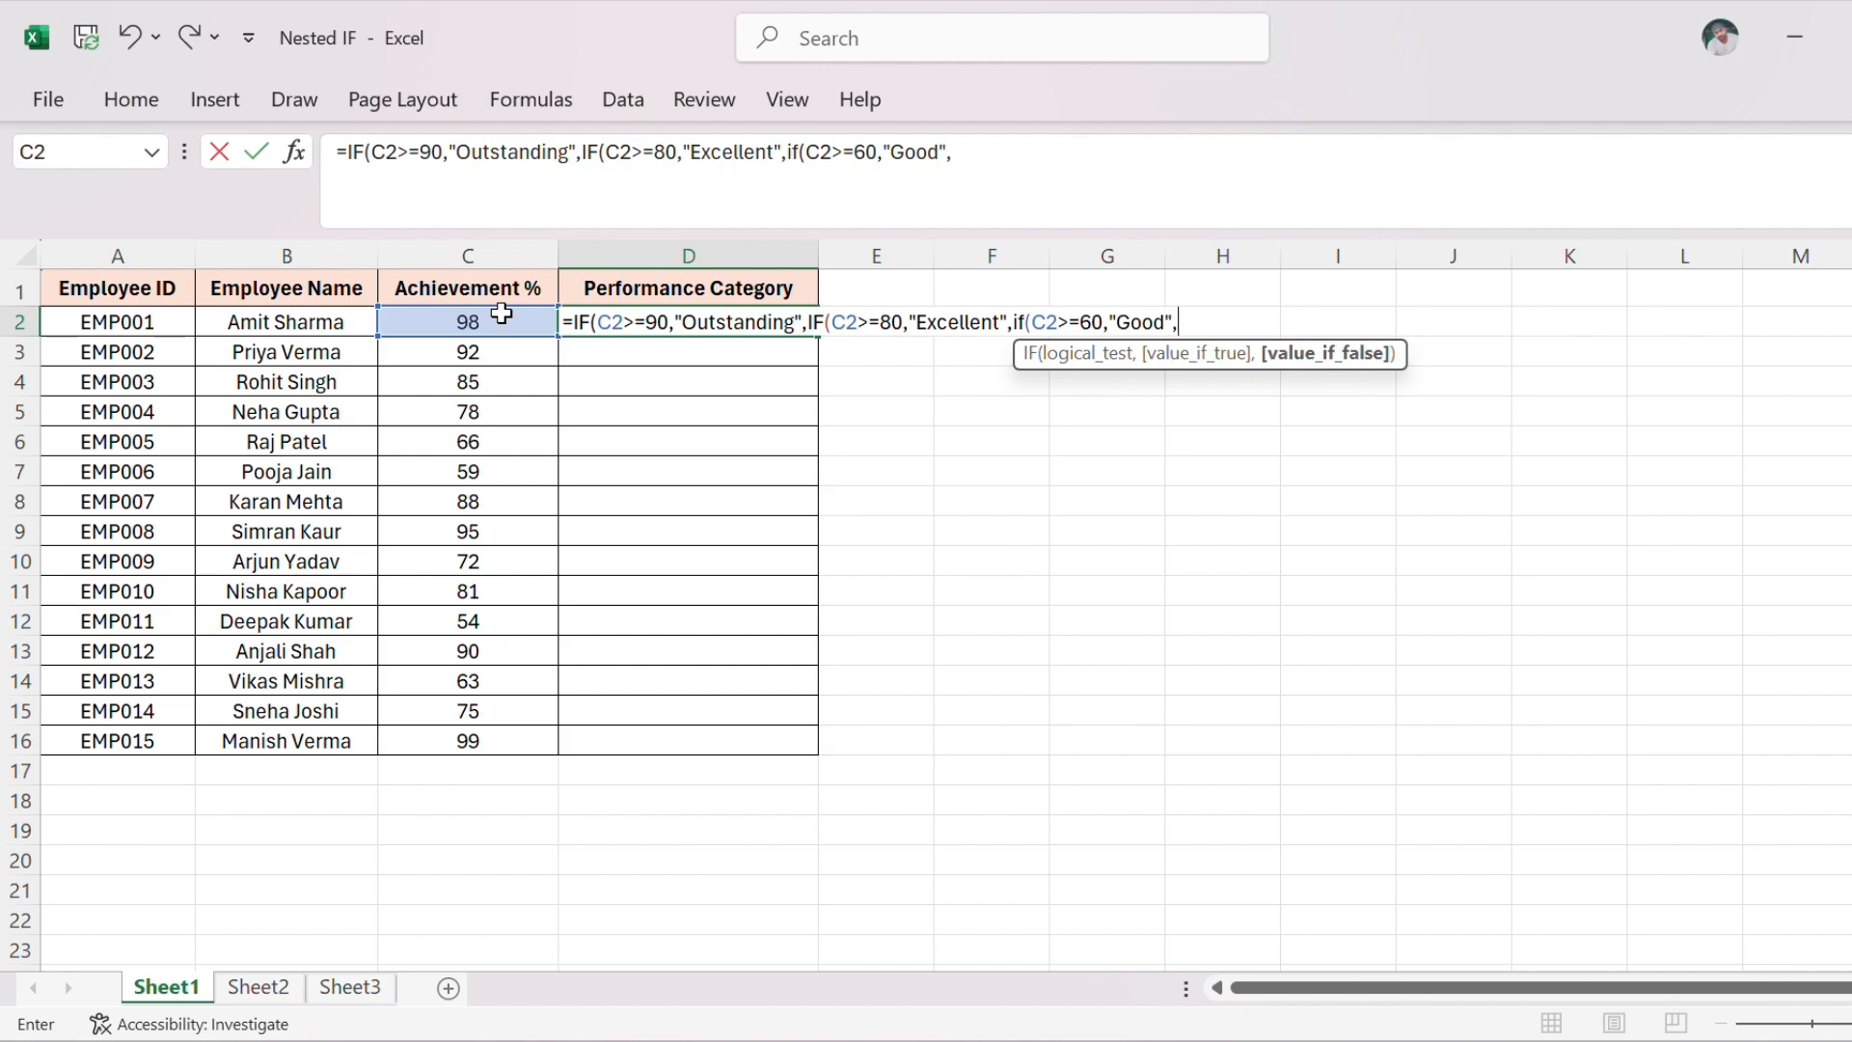
Nest a fourth IF in the D2 formula, returning "Average" when C2>=60.
{"action": "type", "text": "if("}
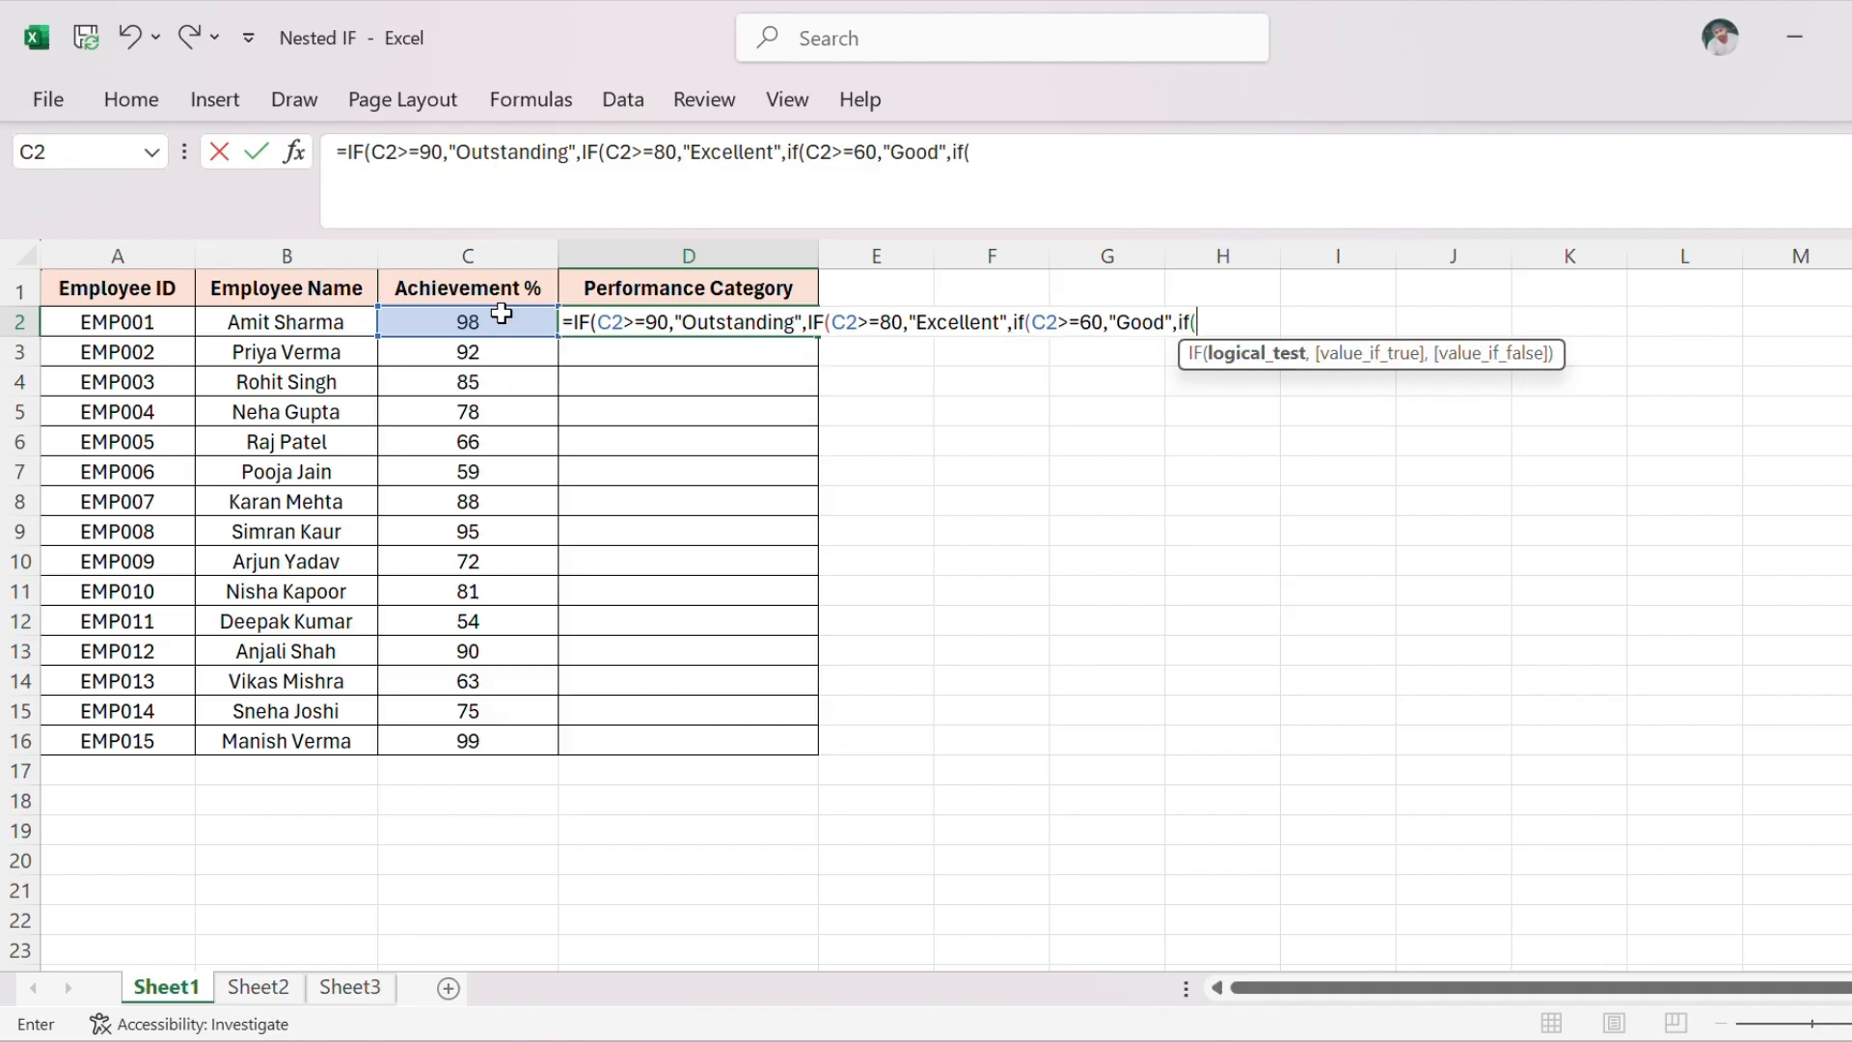
{"action": "left_click", "coordinate": [498, 318]}
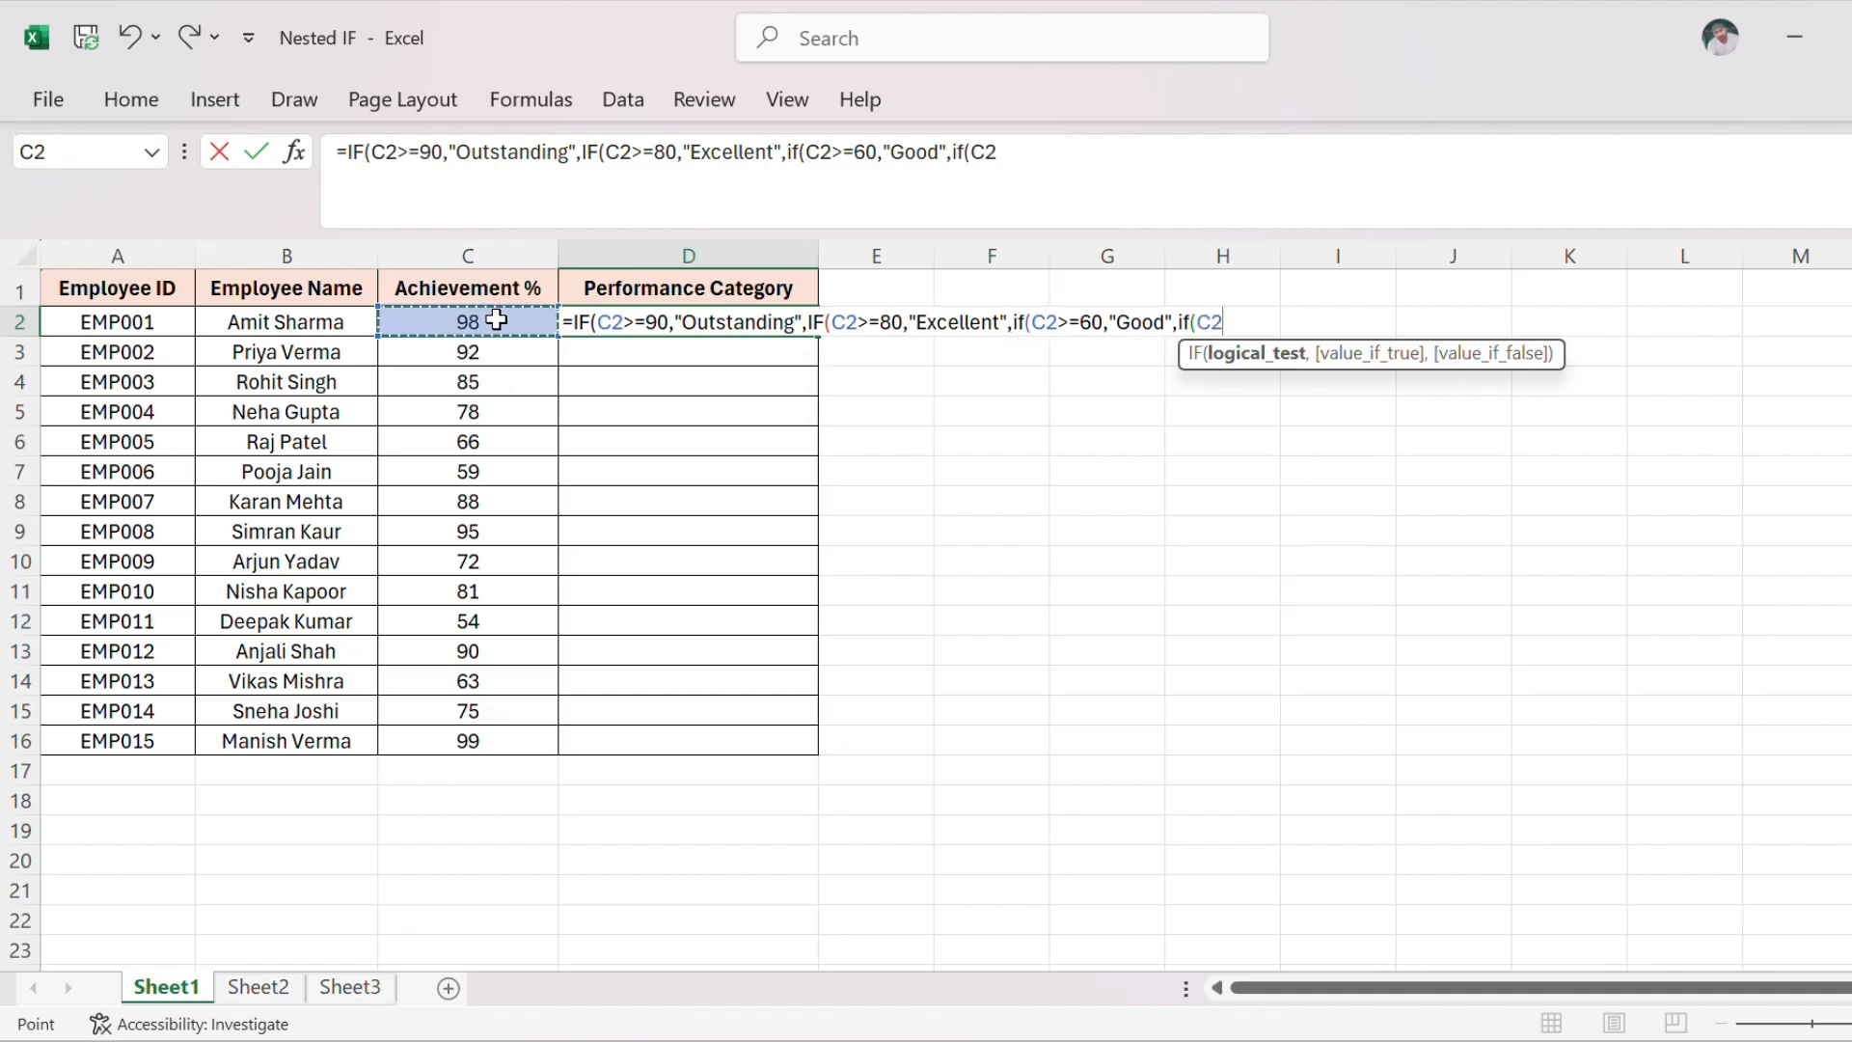
{"action": "type", "text": ">="}
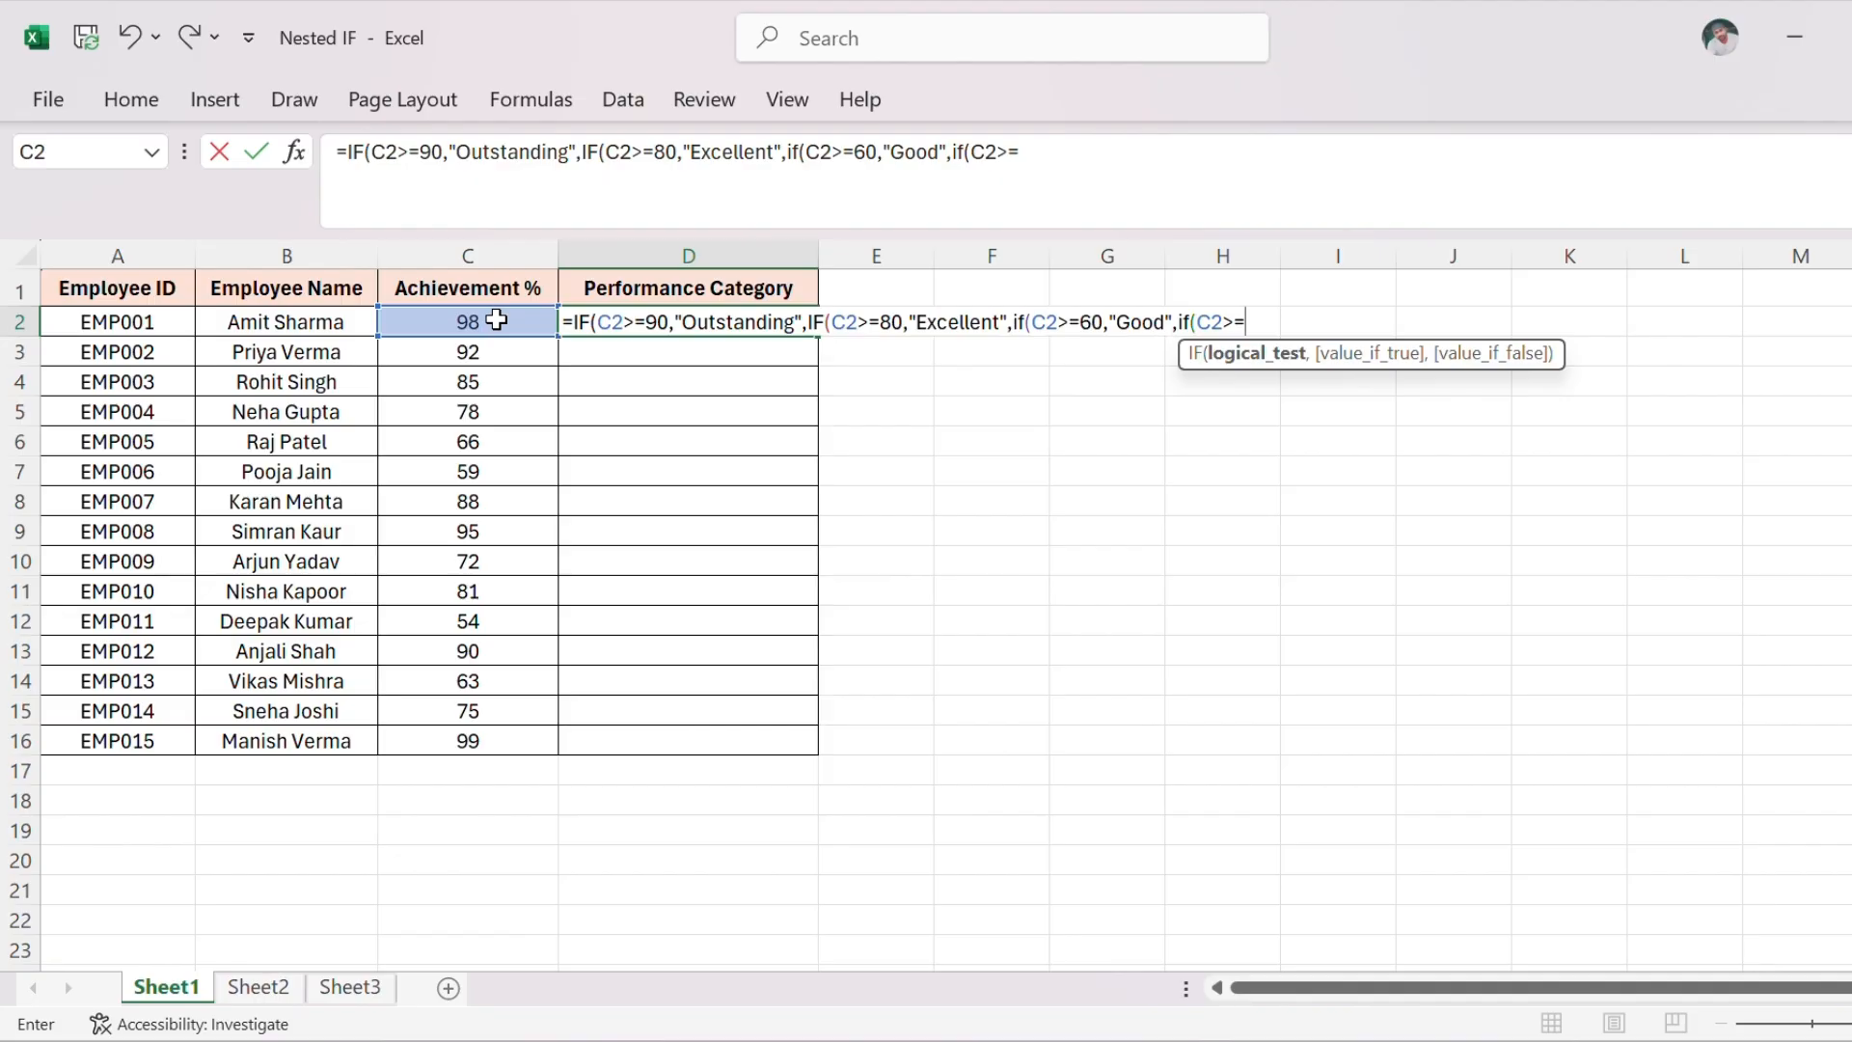
{"action": "type", "text": "60"}
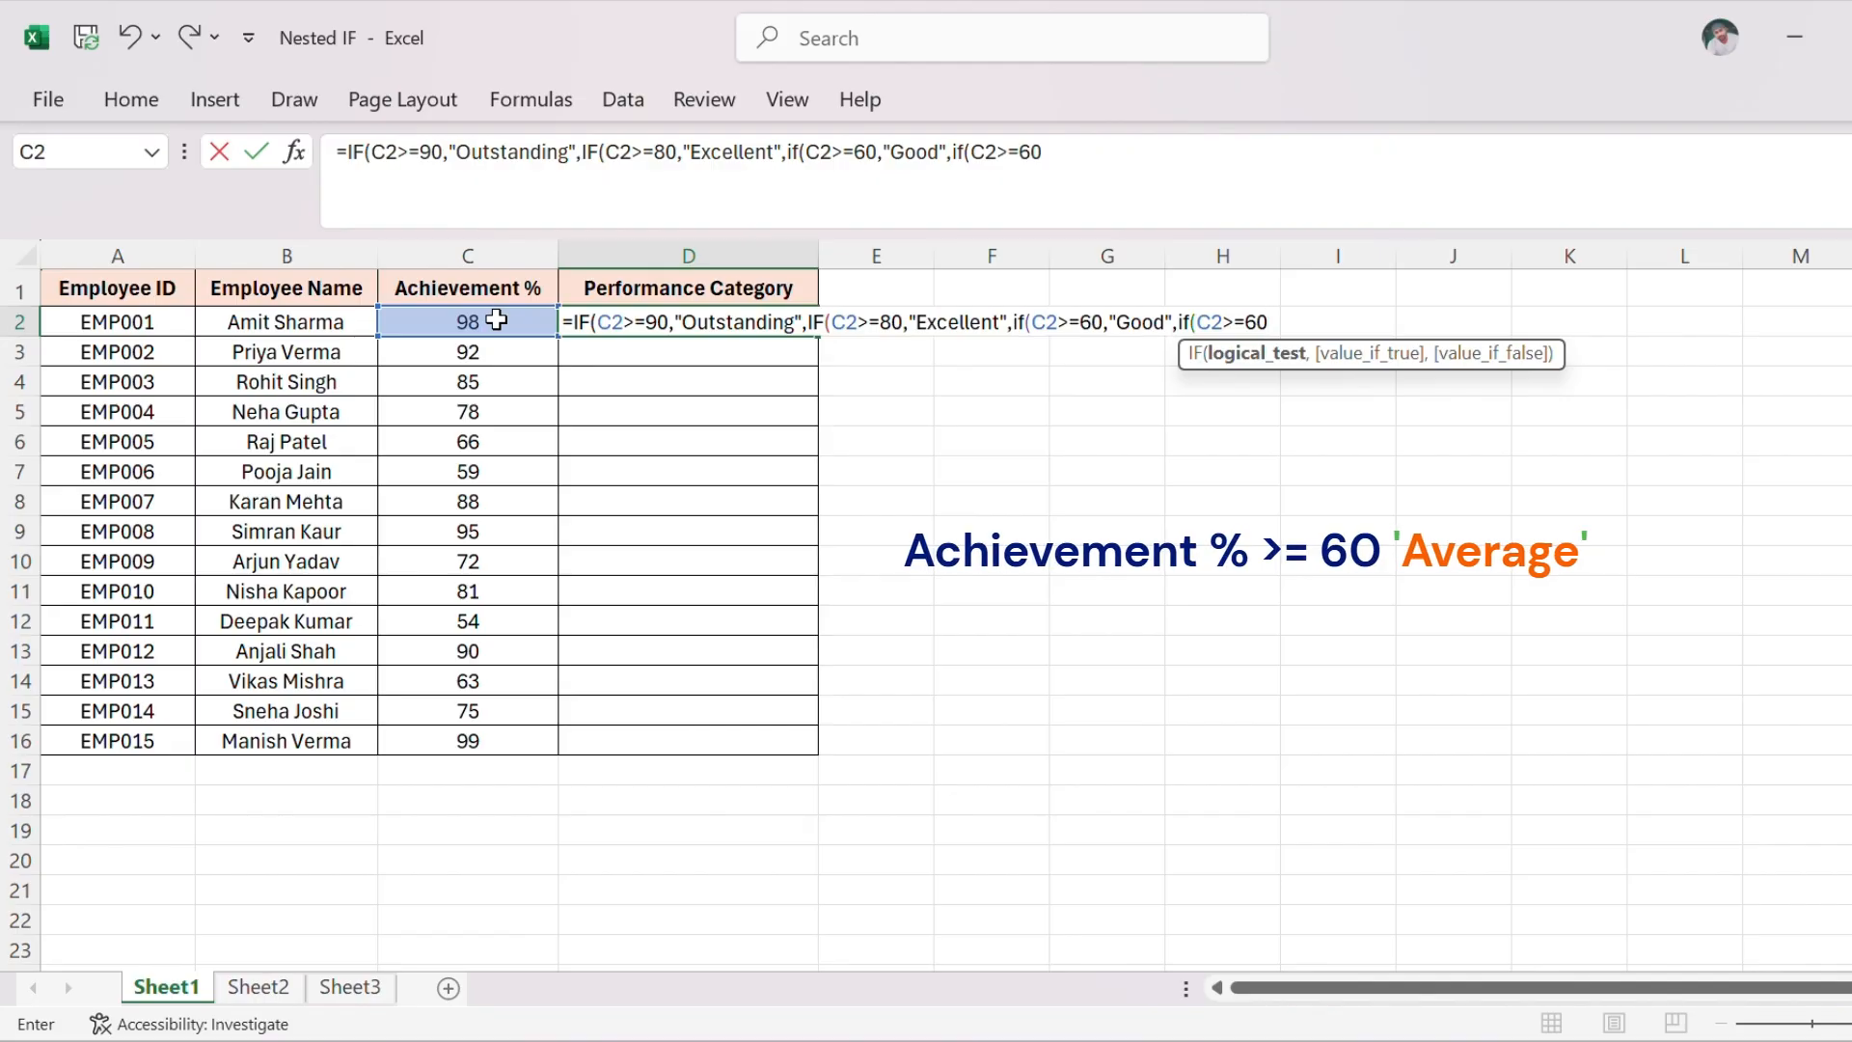
{"action": "type", "text": ",\"Av"}
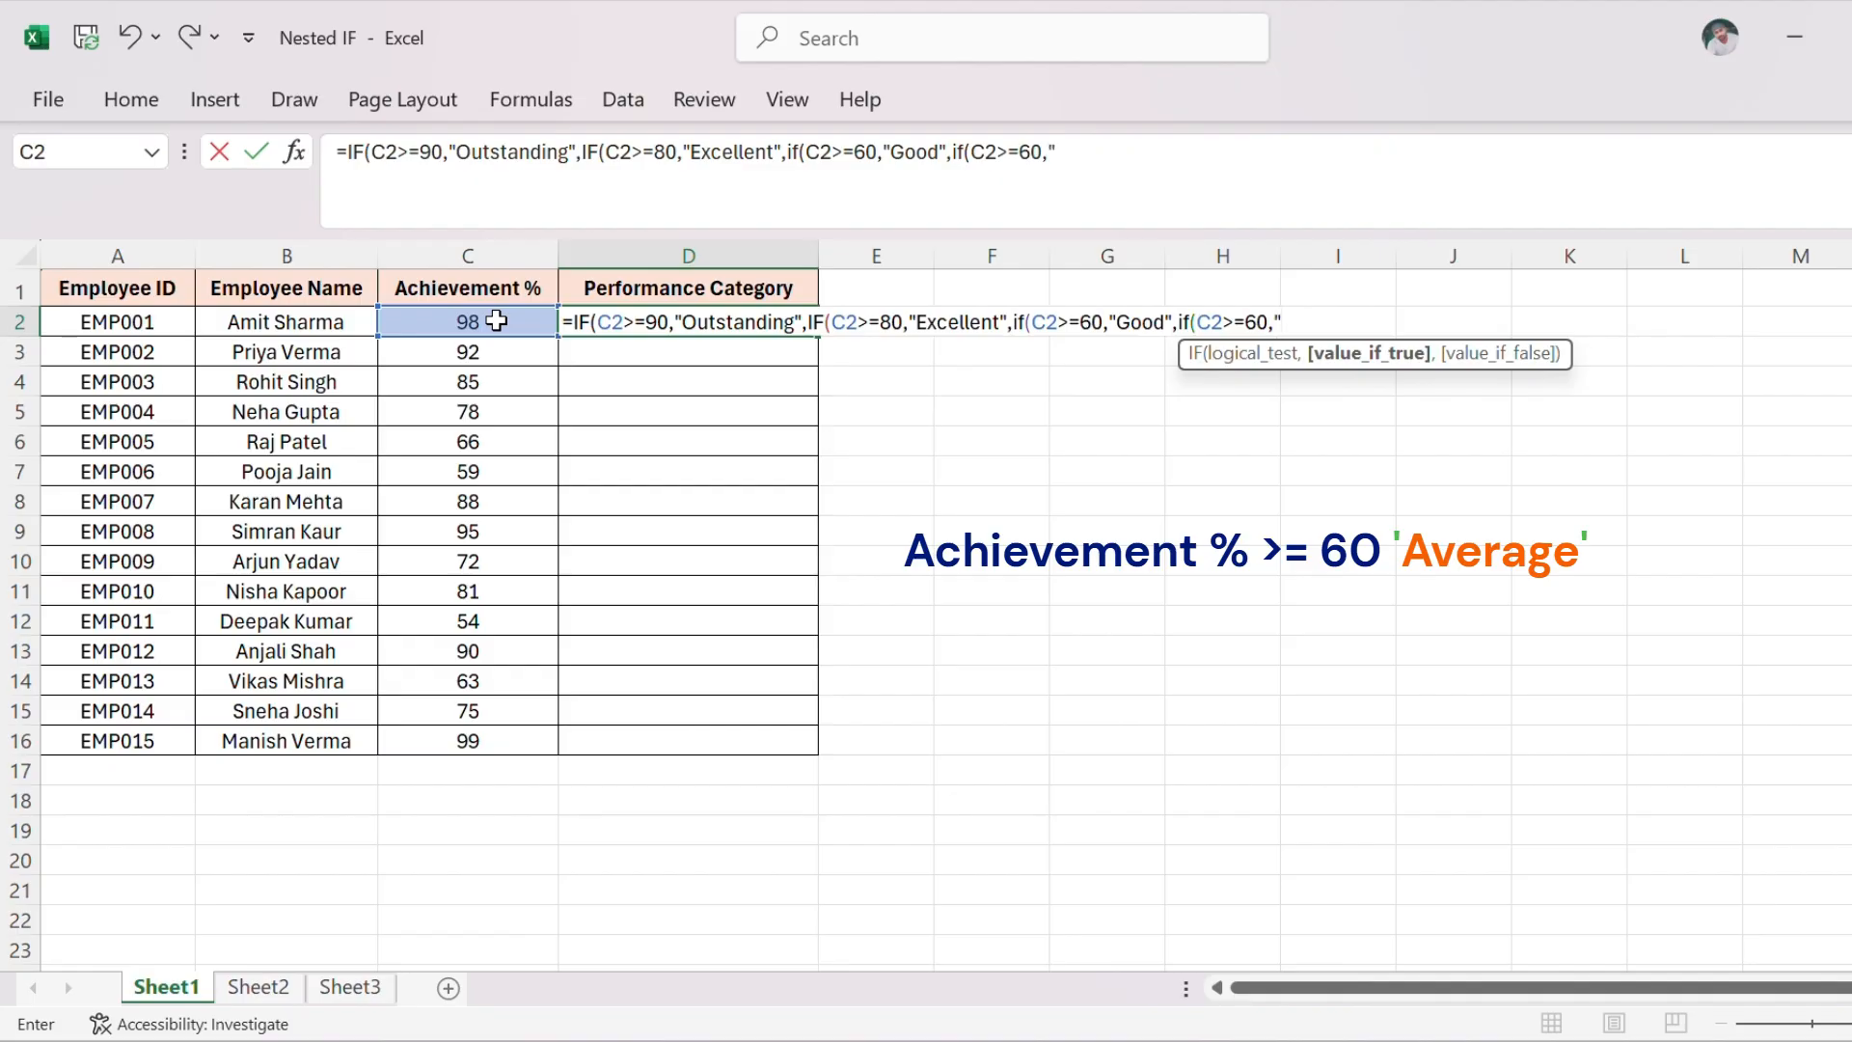
{"action": "type", "text": "erage\""}
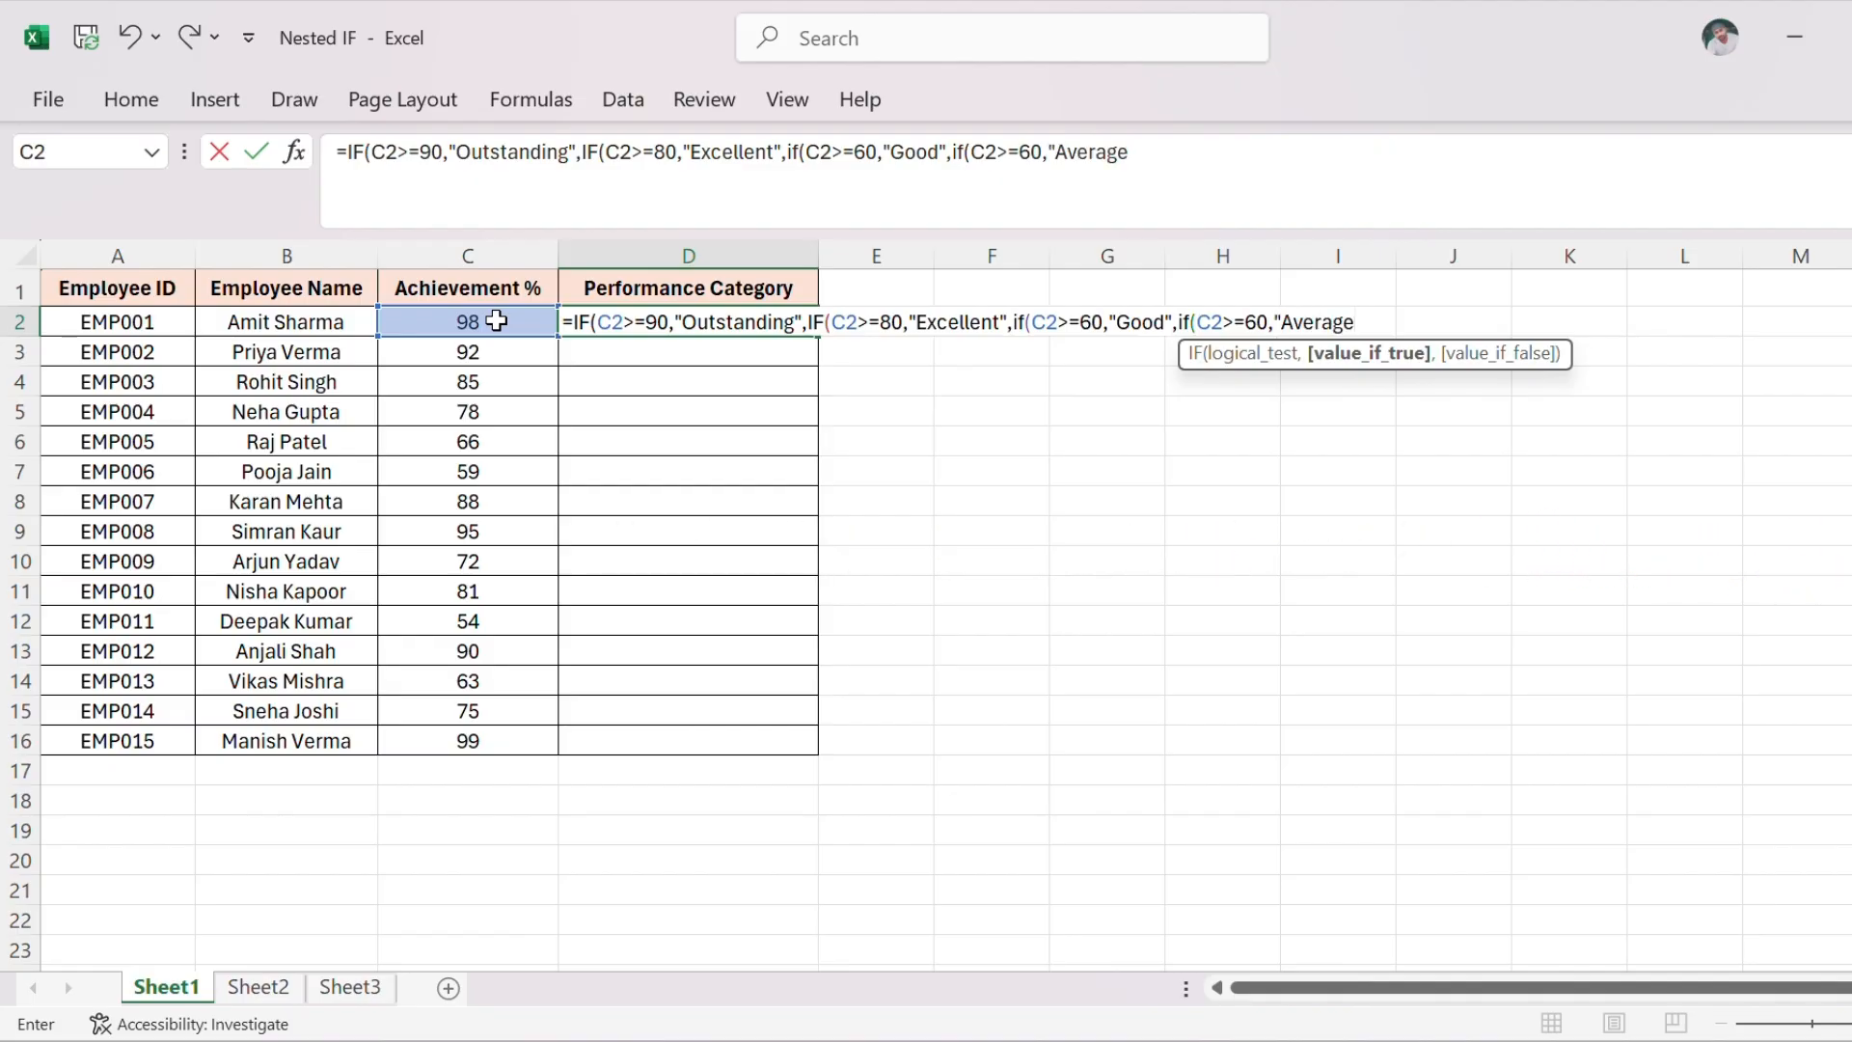
{"action": "type", "text": ","}
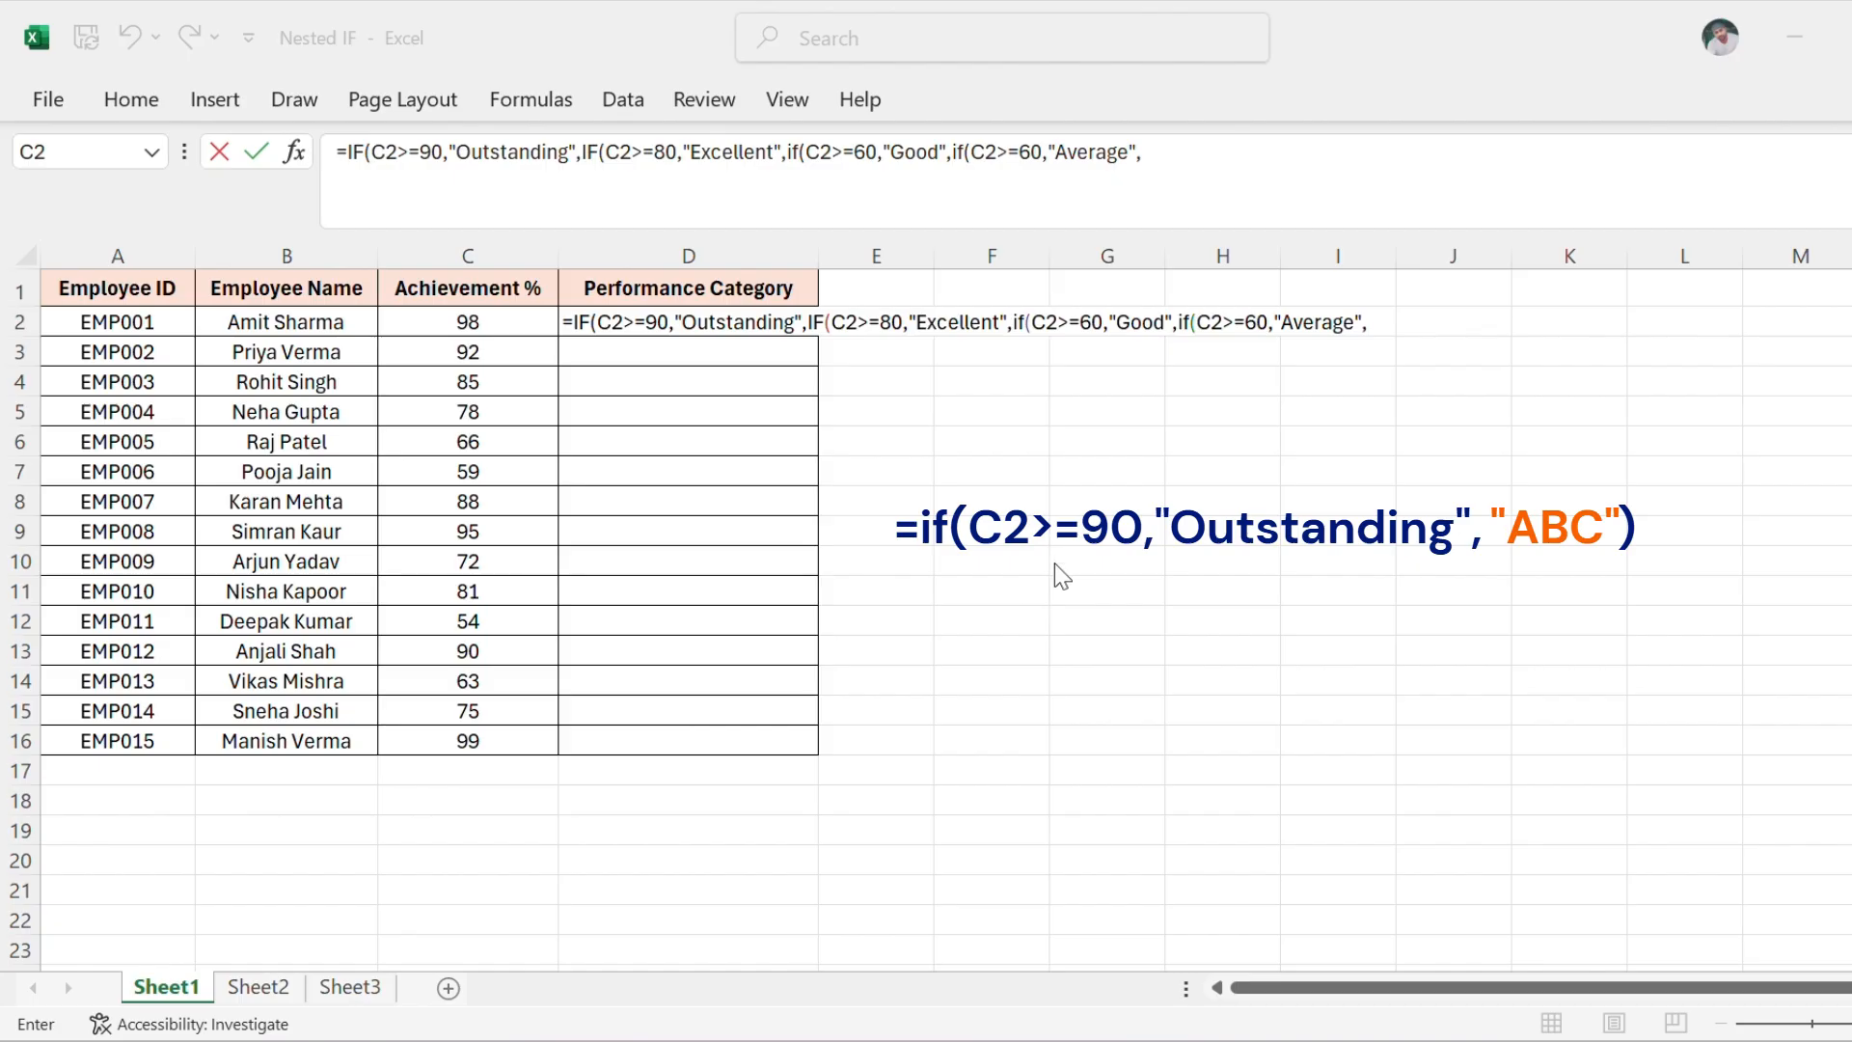
Add "Needs Improvement" as the final false value and close all four IF functions with parentheses.
{"action": "left_click", "coordinate": [1165, 151]}
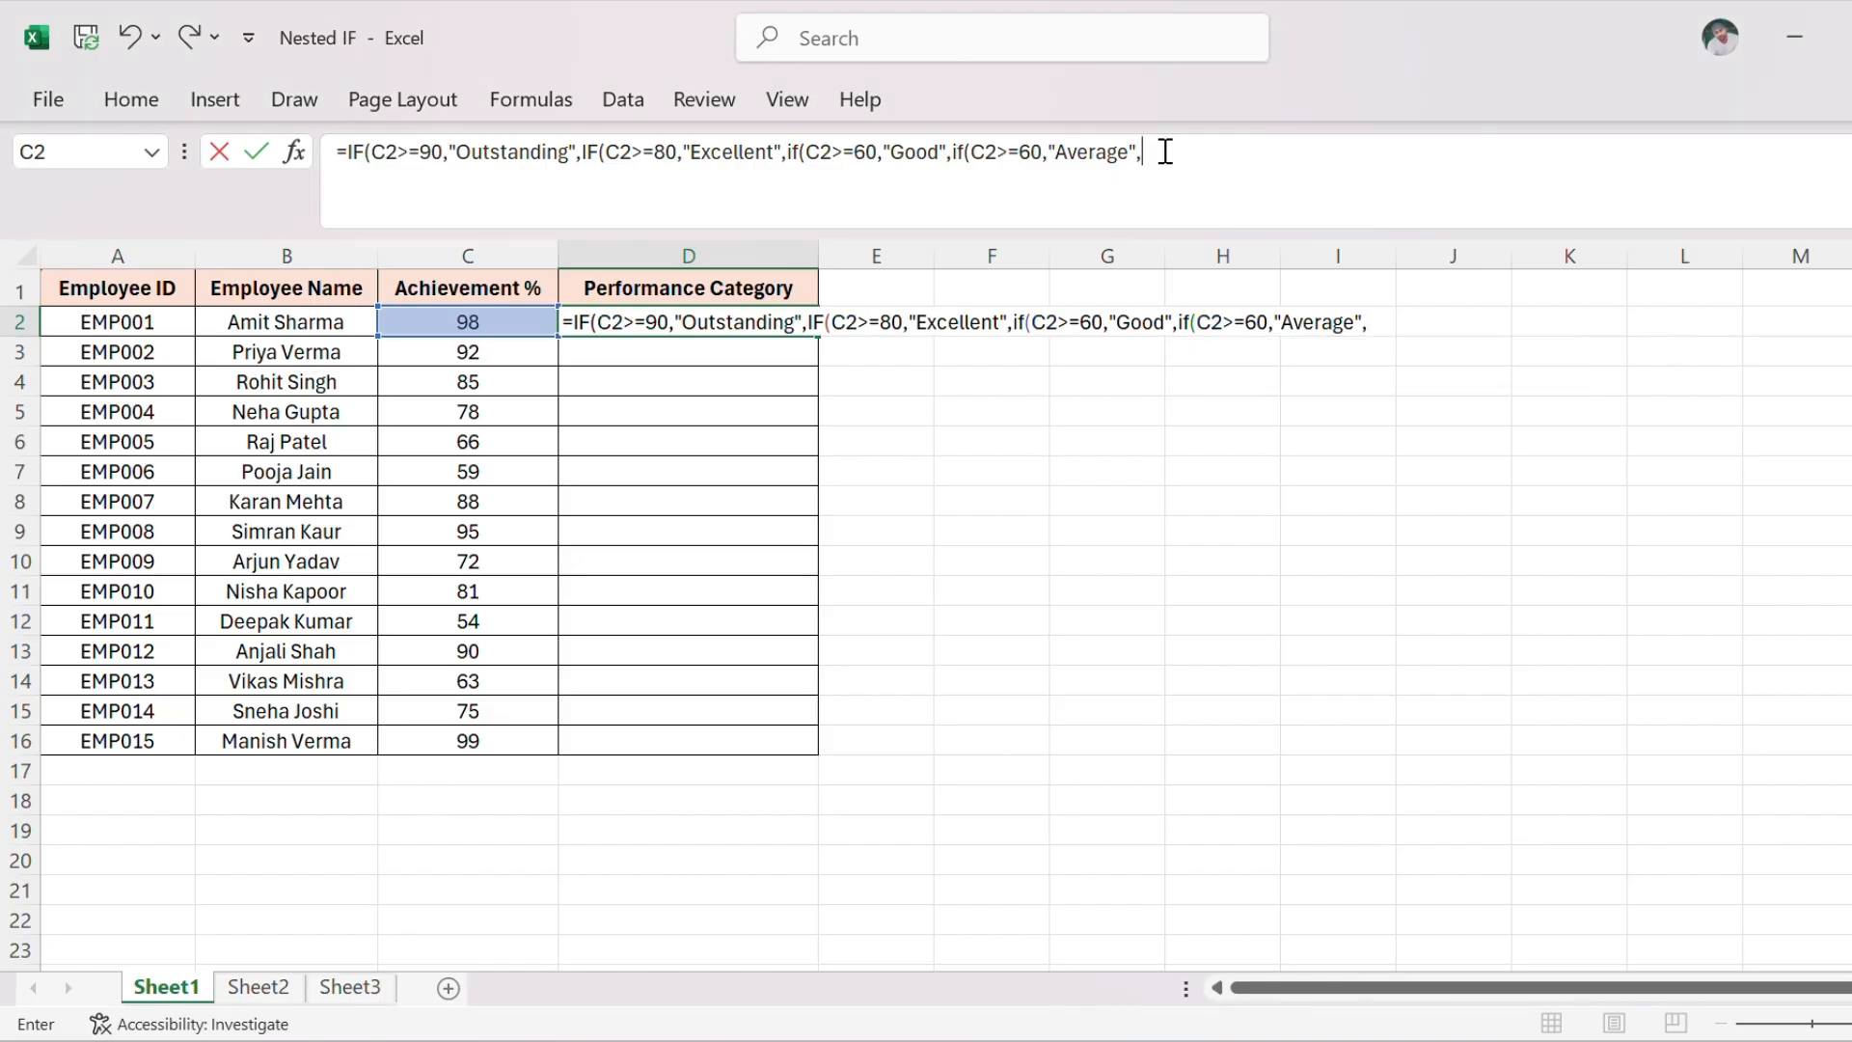
{"action": "type", "text": "\"Nee"}
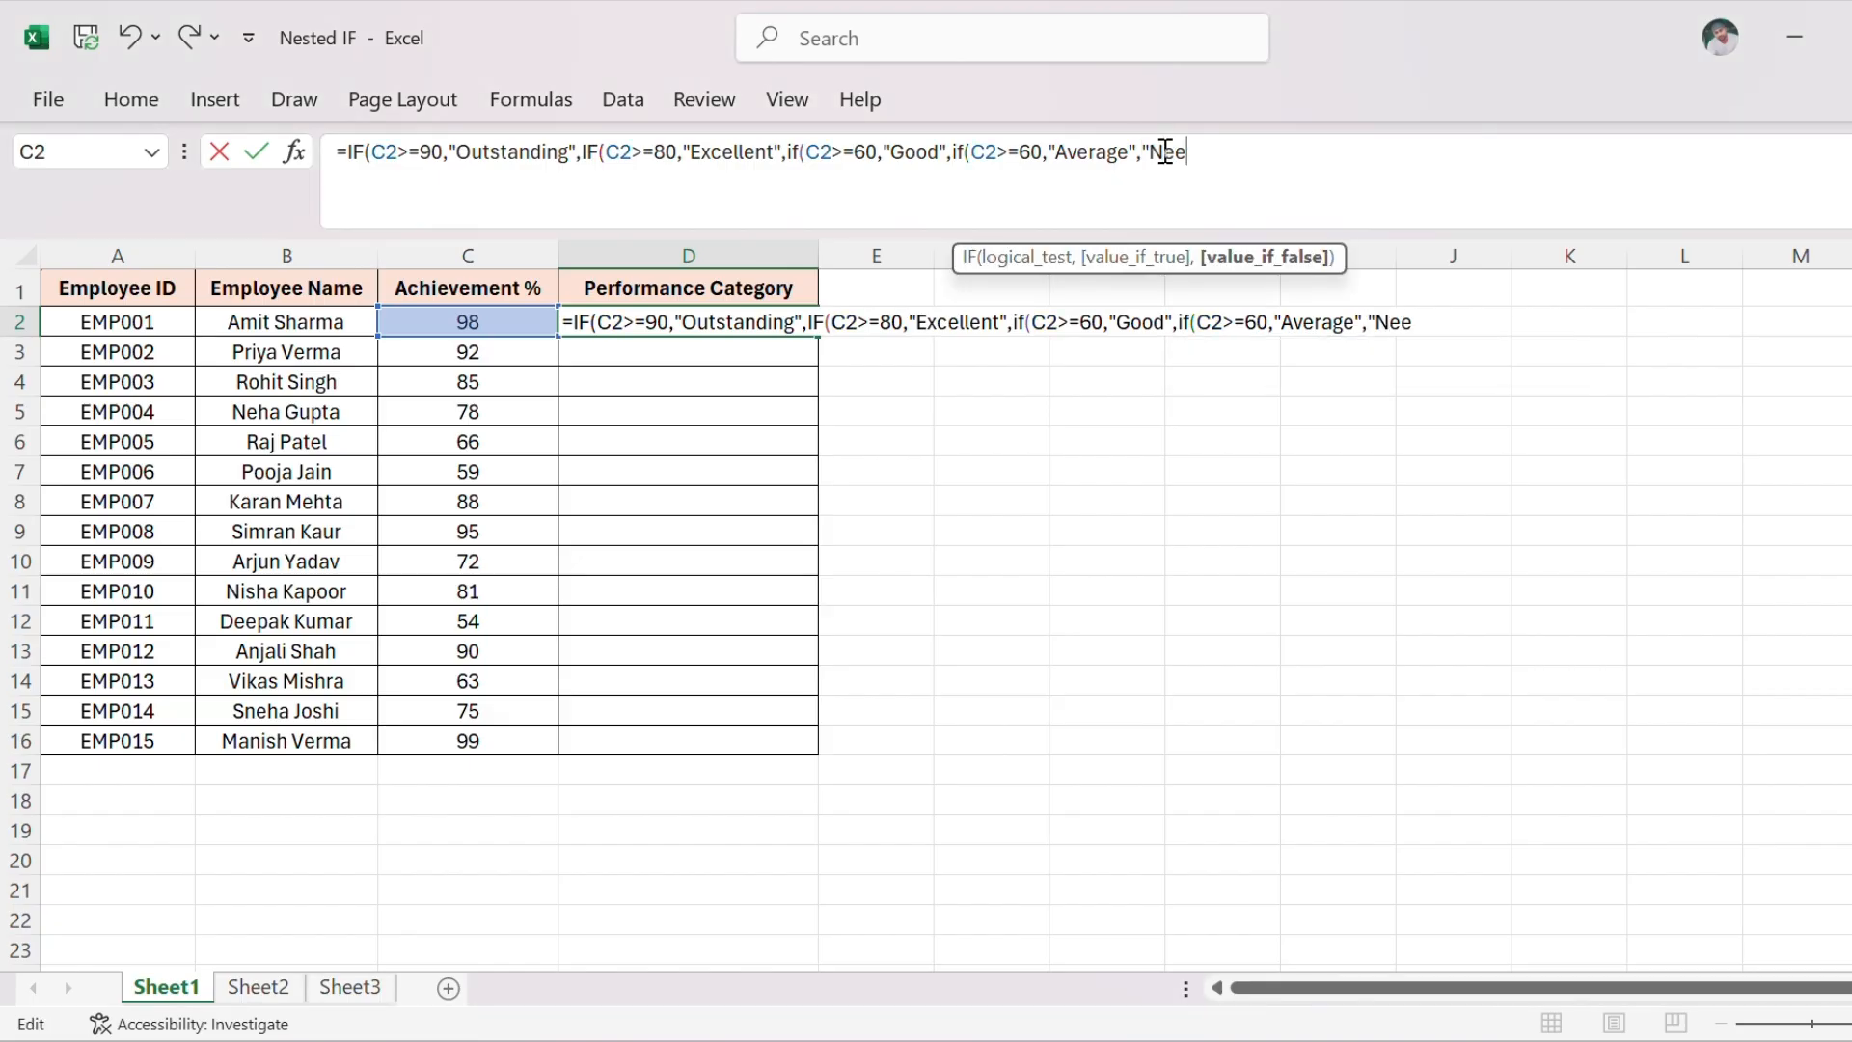
{"action": "type", "text": "ds Improvemnt"}
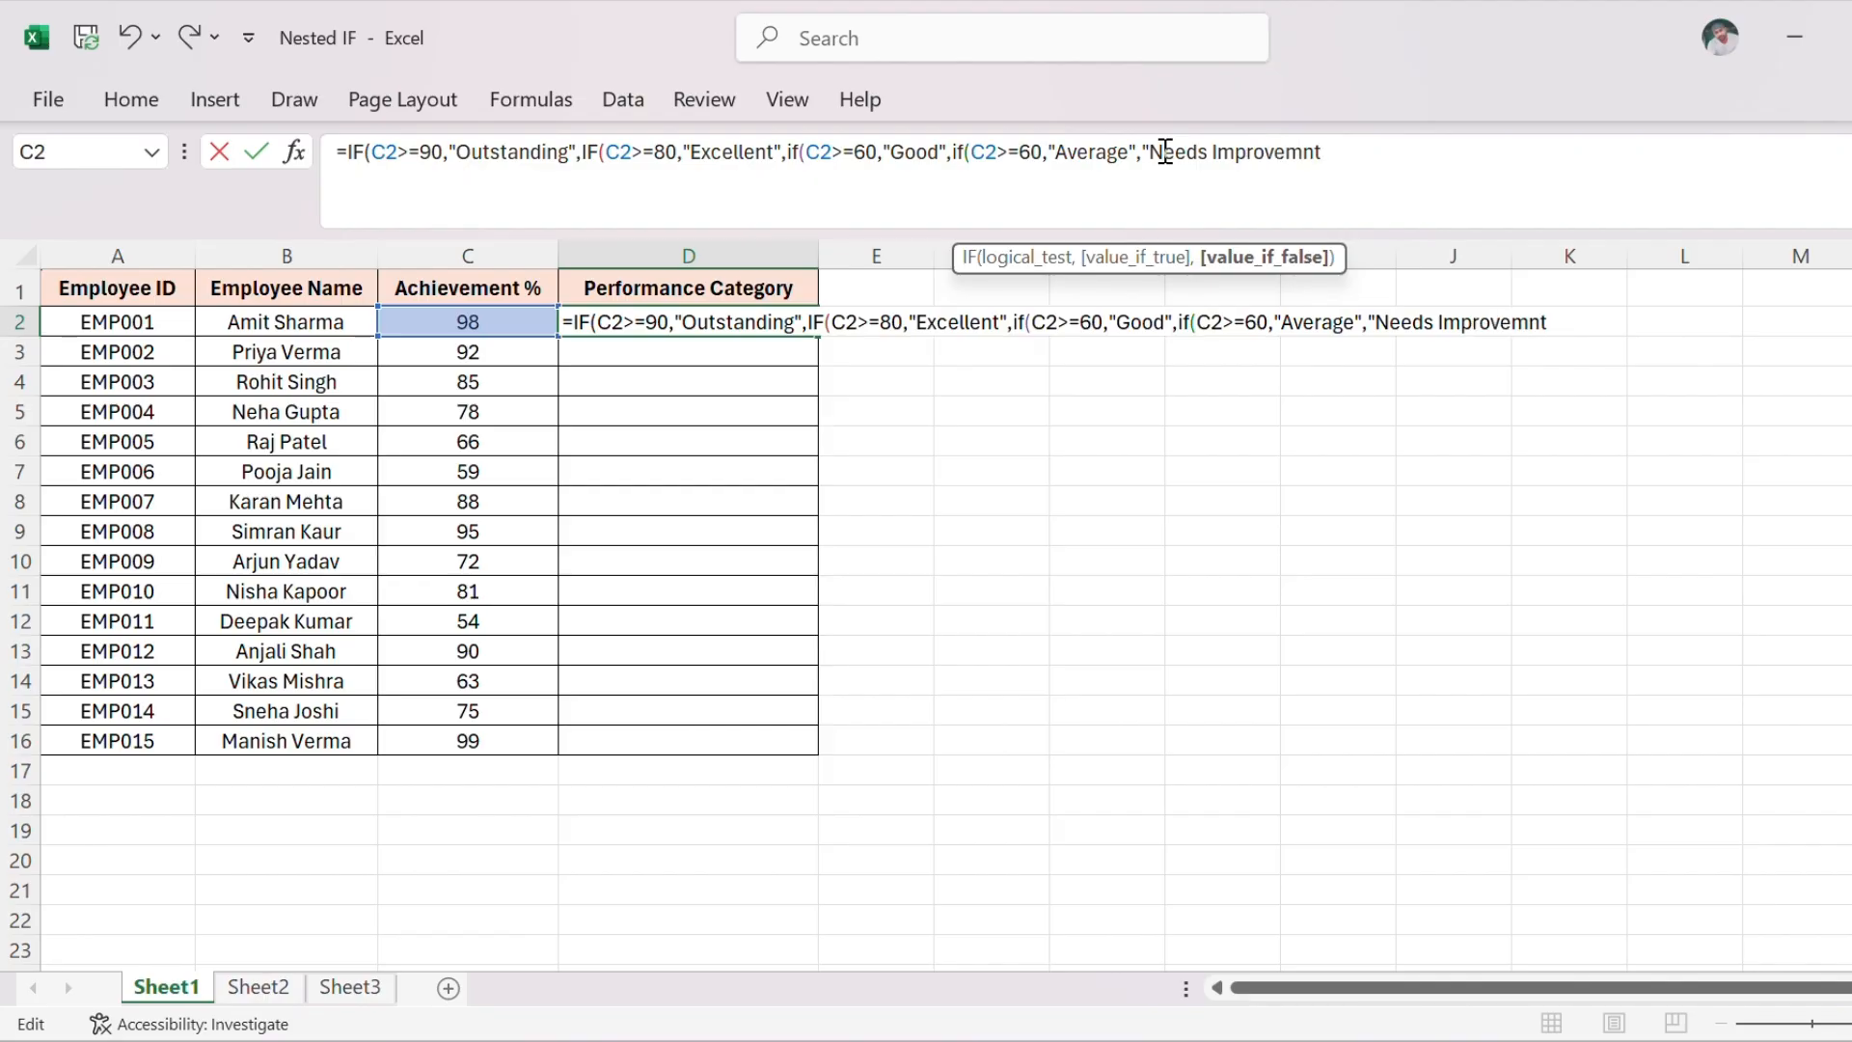
{"action": "key", "text": "BackSpace"}
{"action": "key", "text": "BackSpace"}
{"action": "type", "text": "ent\")"}
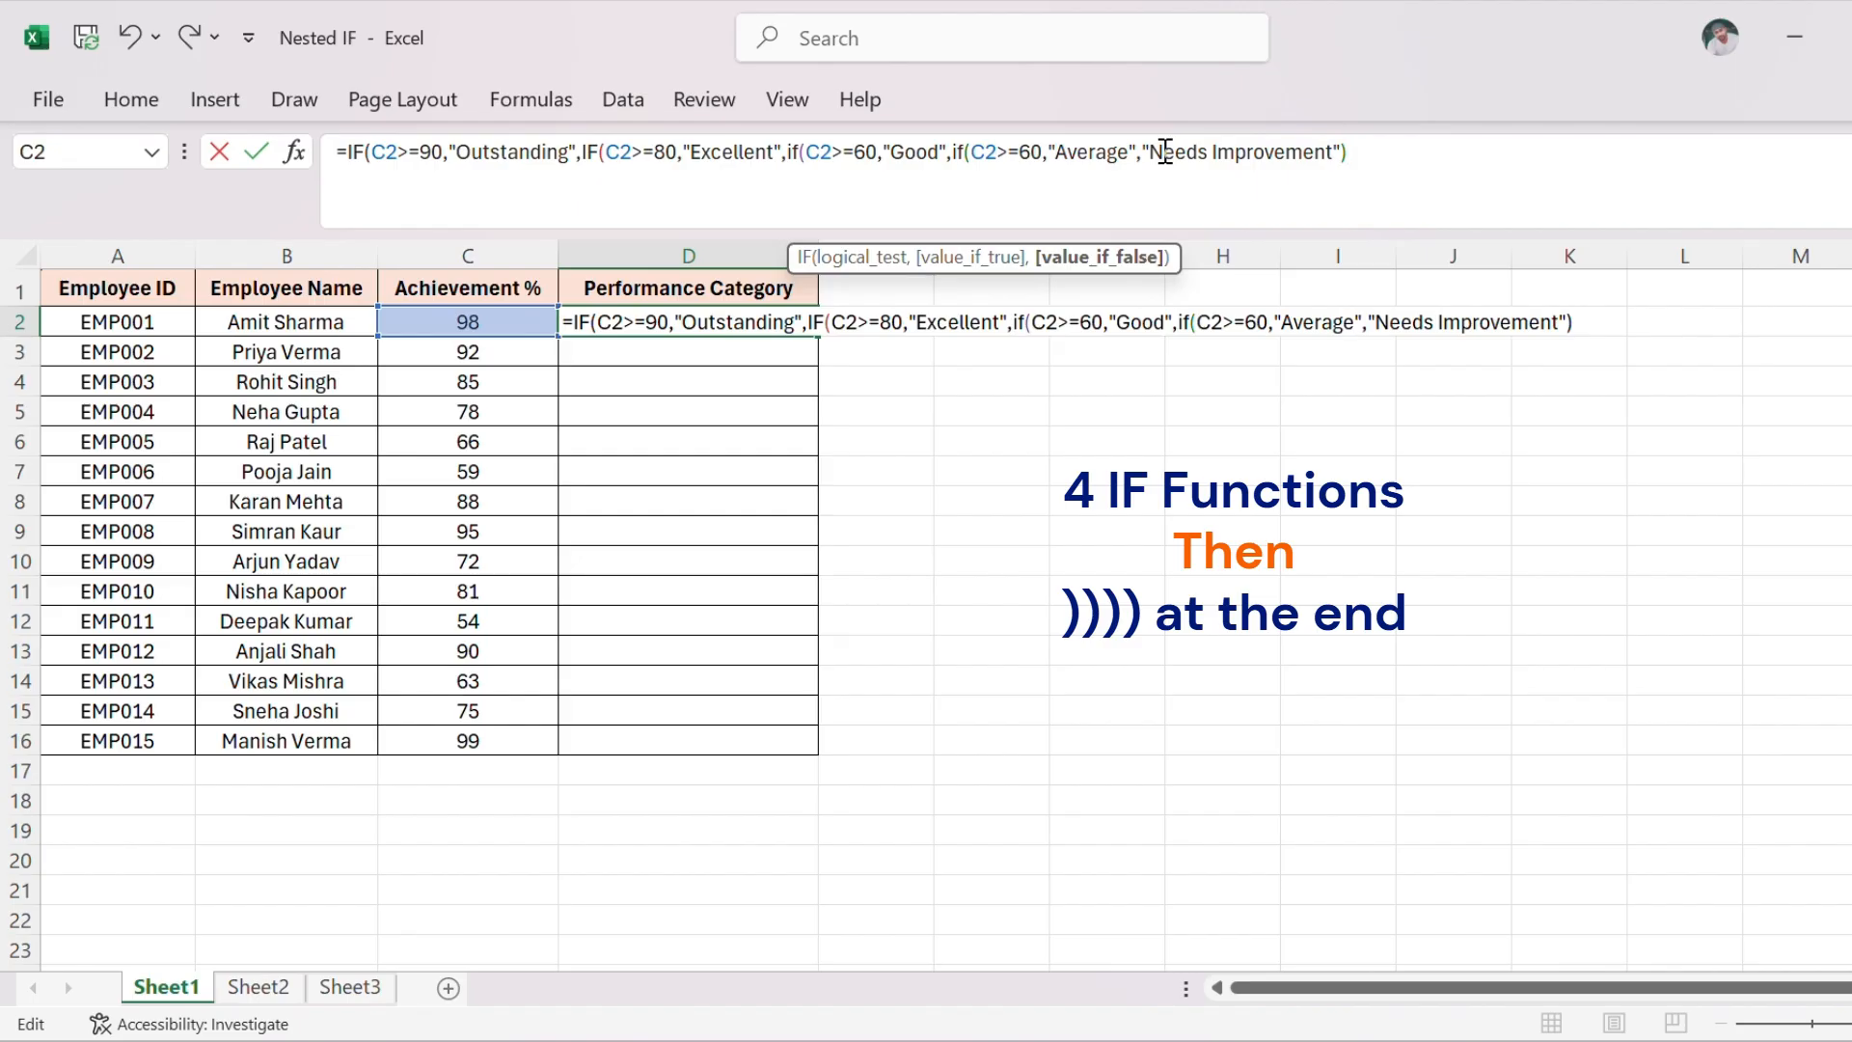
{"action": "type", "text": ")))"}
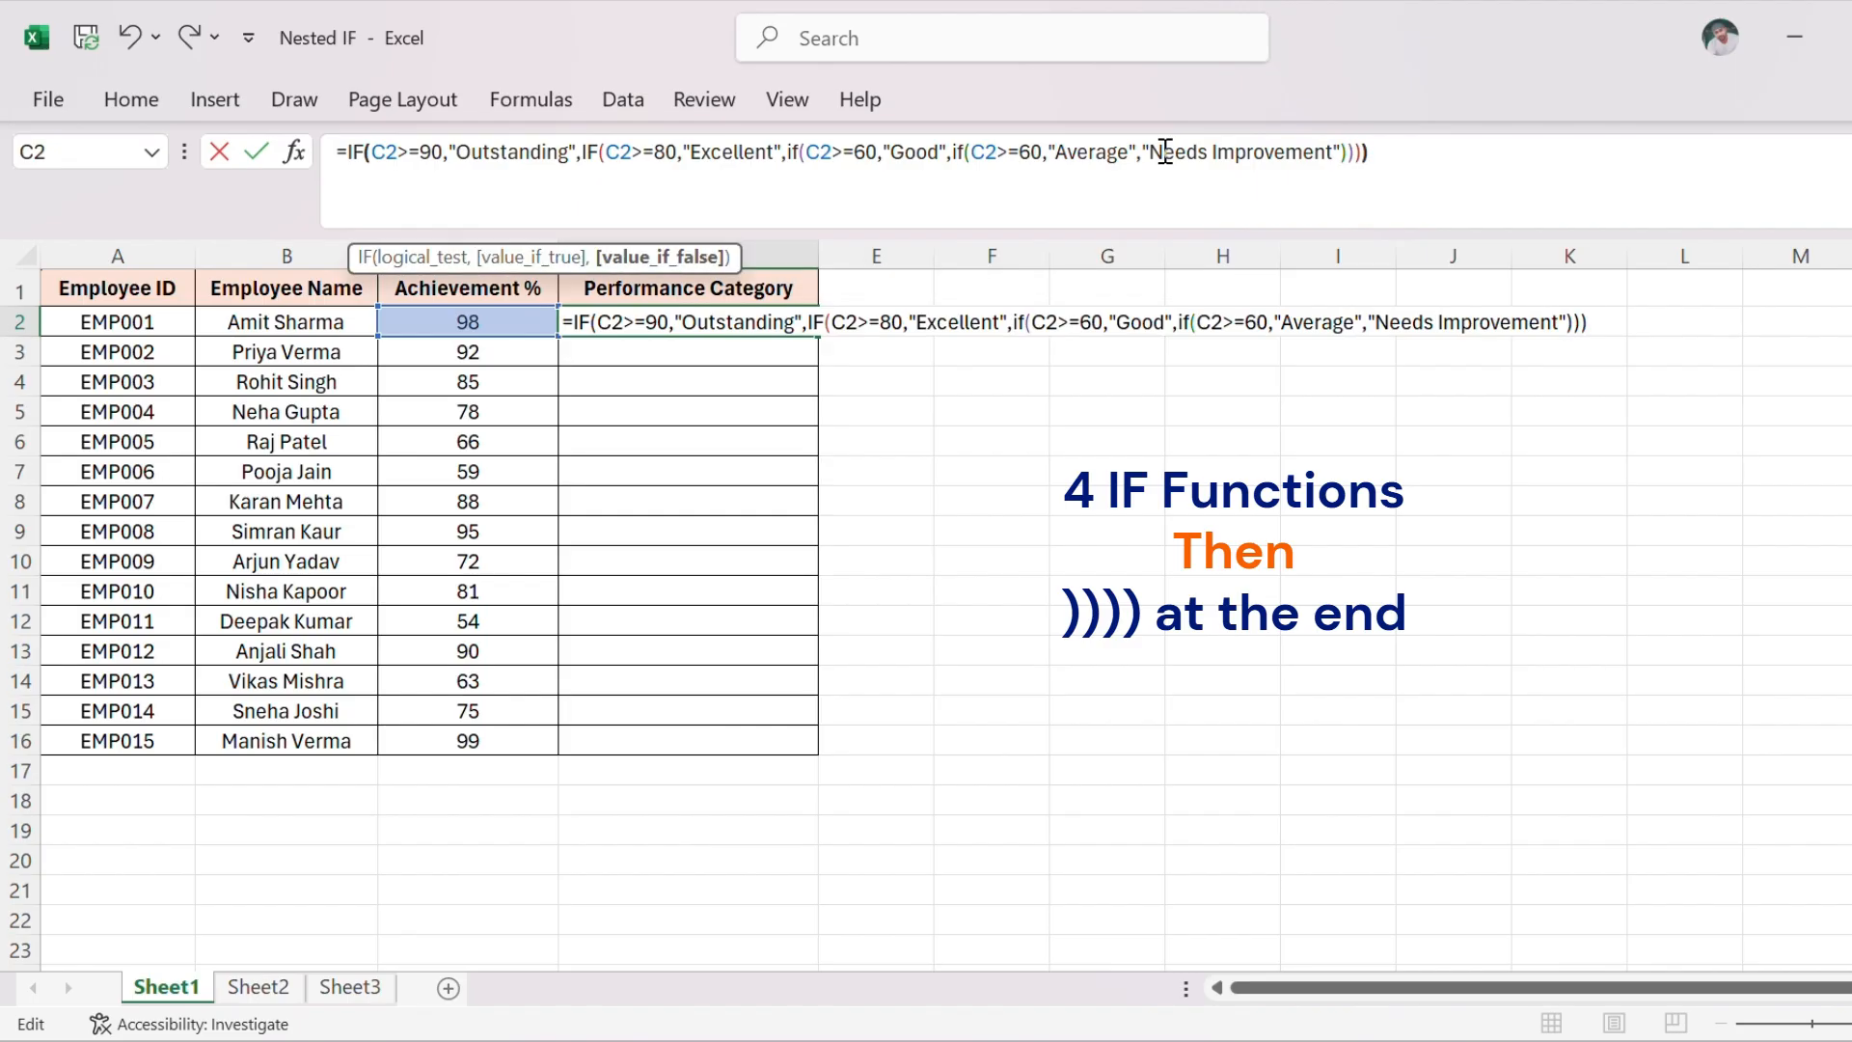
Commit the nested IF formula in D2 and fill it down the Performance Category column through D16.
{"action": "key", "text": "Return"}
{"action": "key", "text": "Up"}
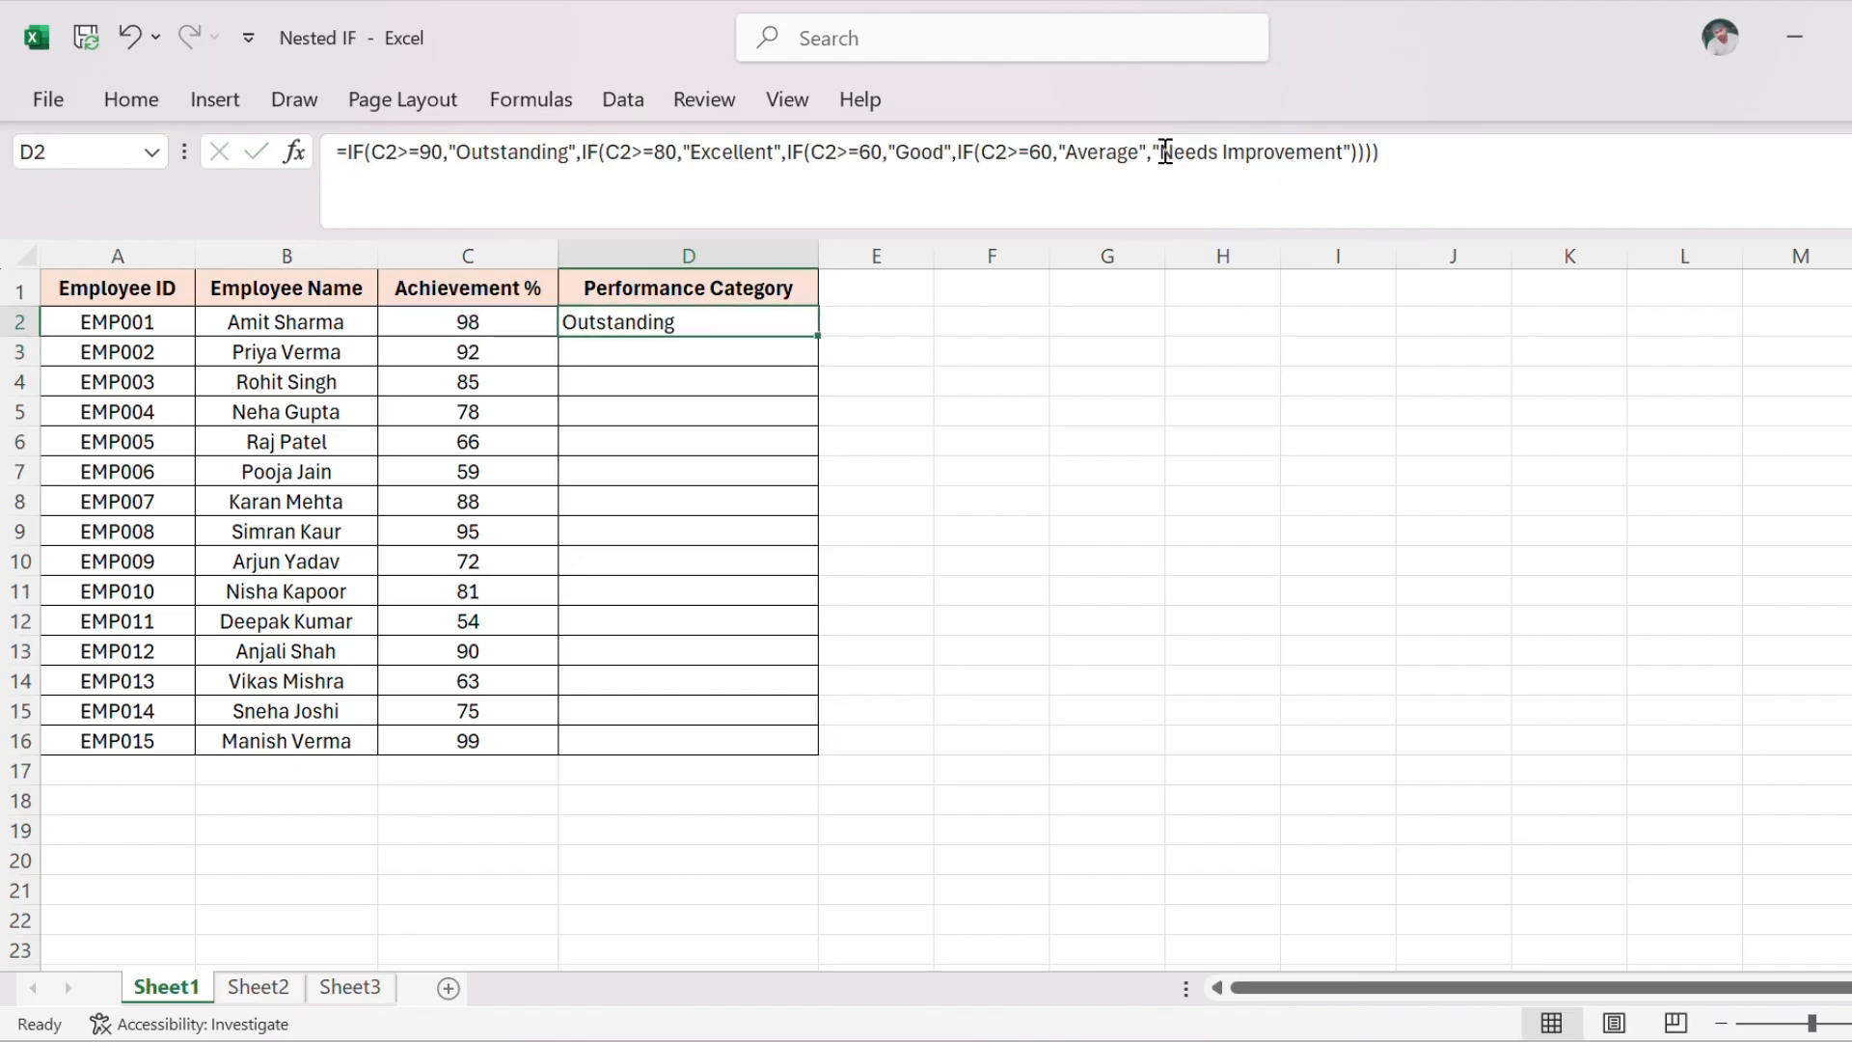
{"action": "left_click_drag", "start_coordinate": [817, 335], "coordinate": [819, 762]}
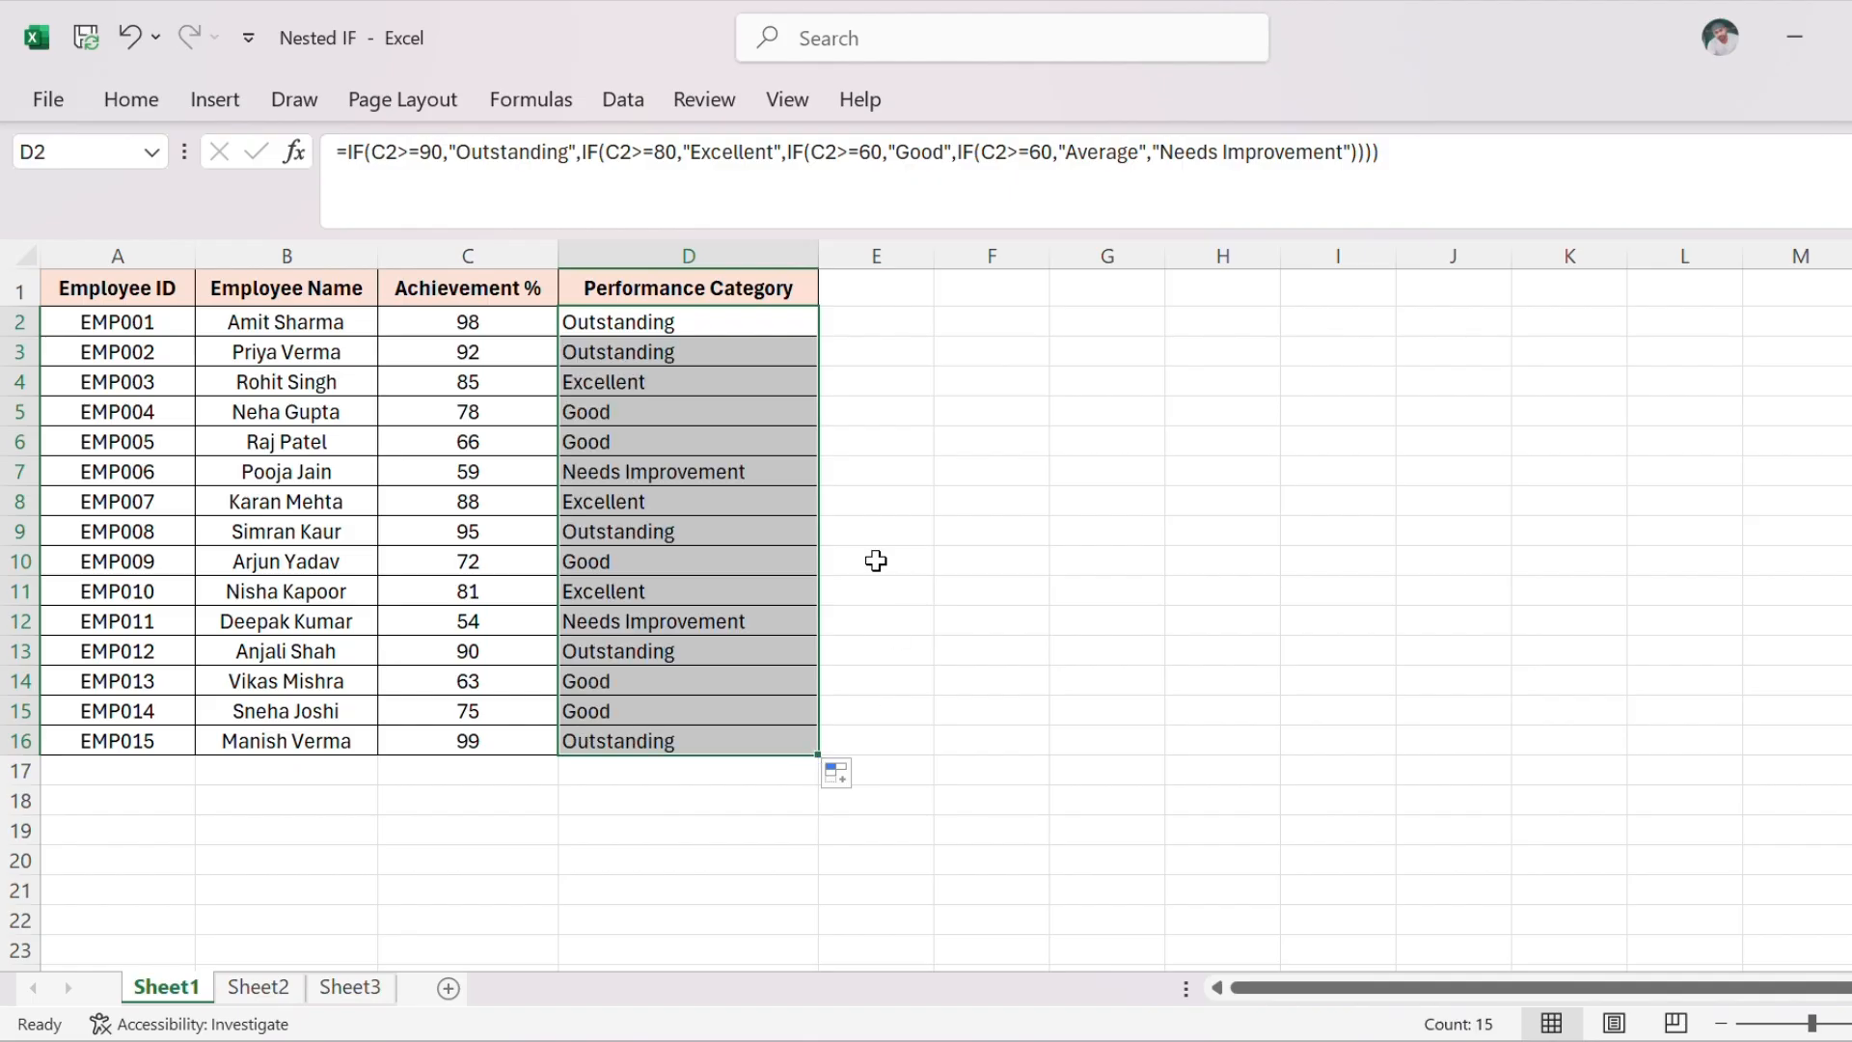
Compare the achievement percentages with their assigned performance categories in the first employee rows.
{"action": "left_click", "coordinate": [509, 327]}
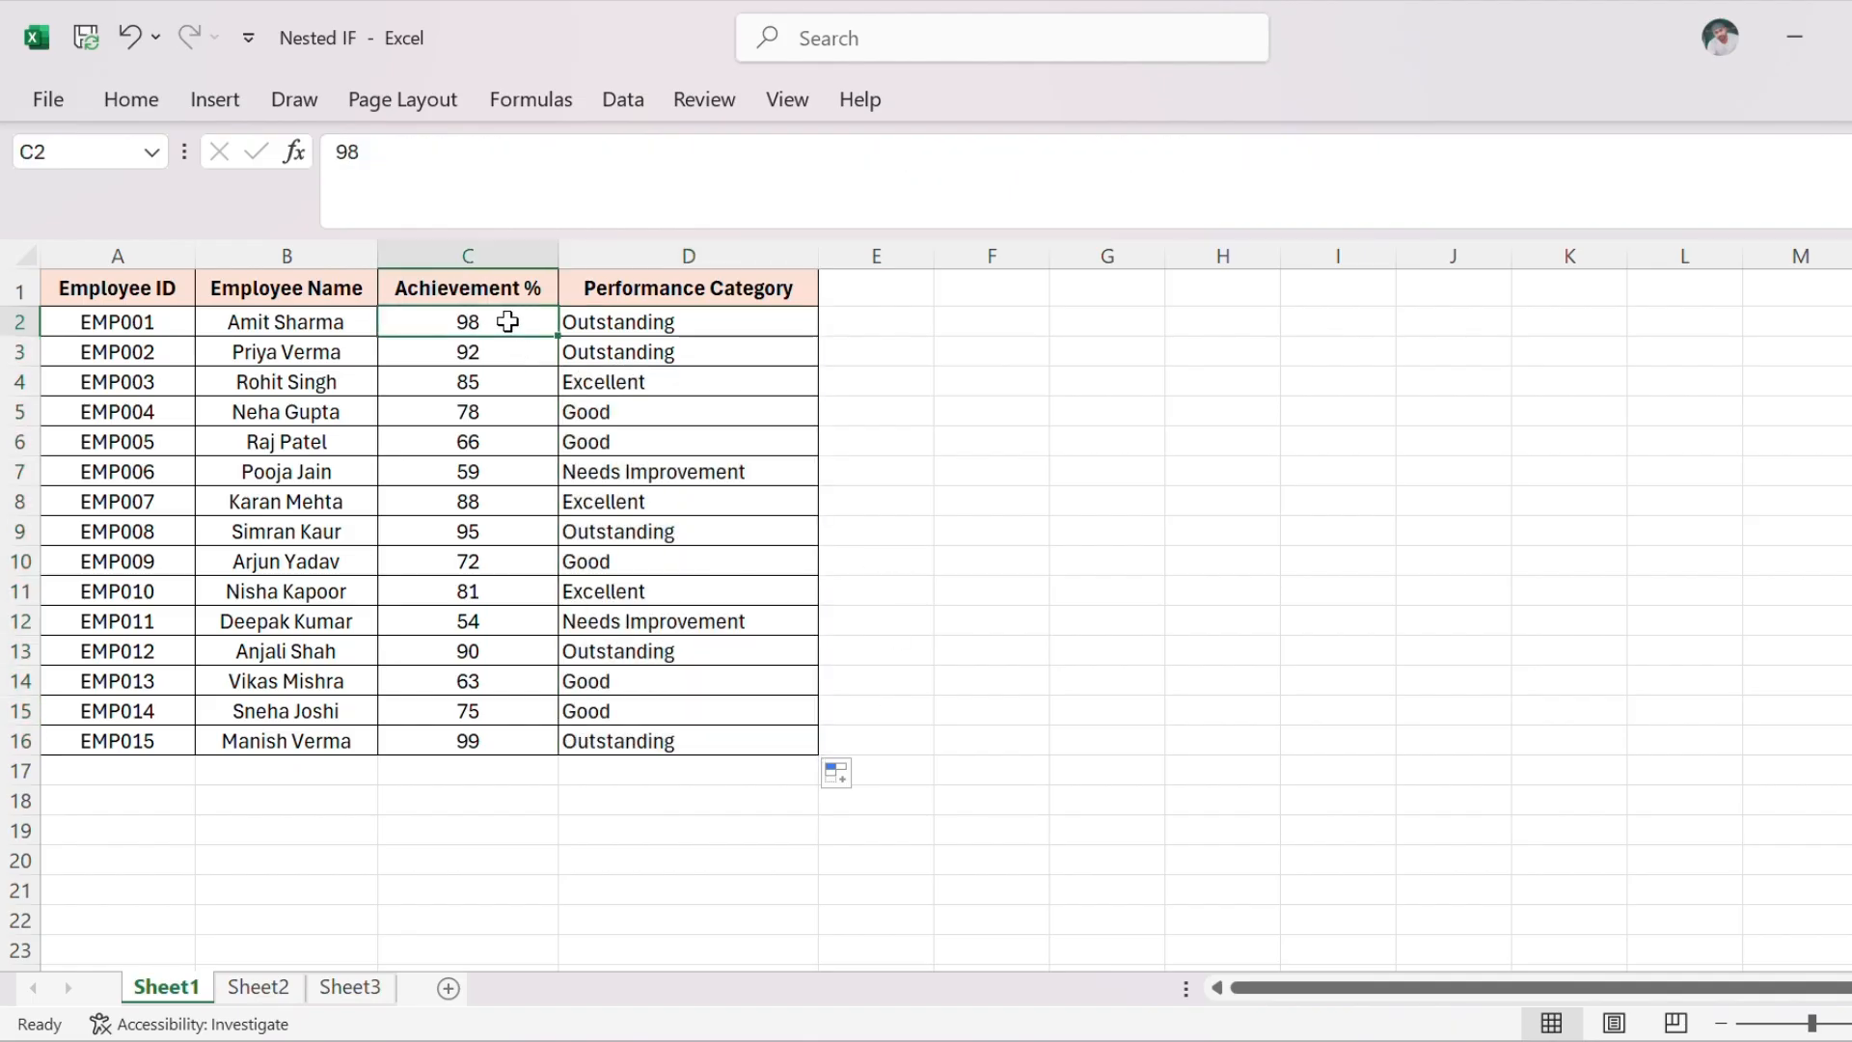
{"action": "left_click", "coordinate": [693, 333]}
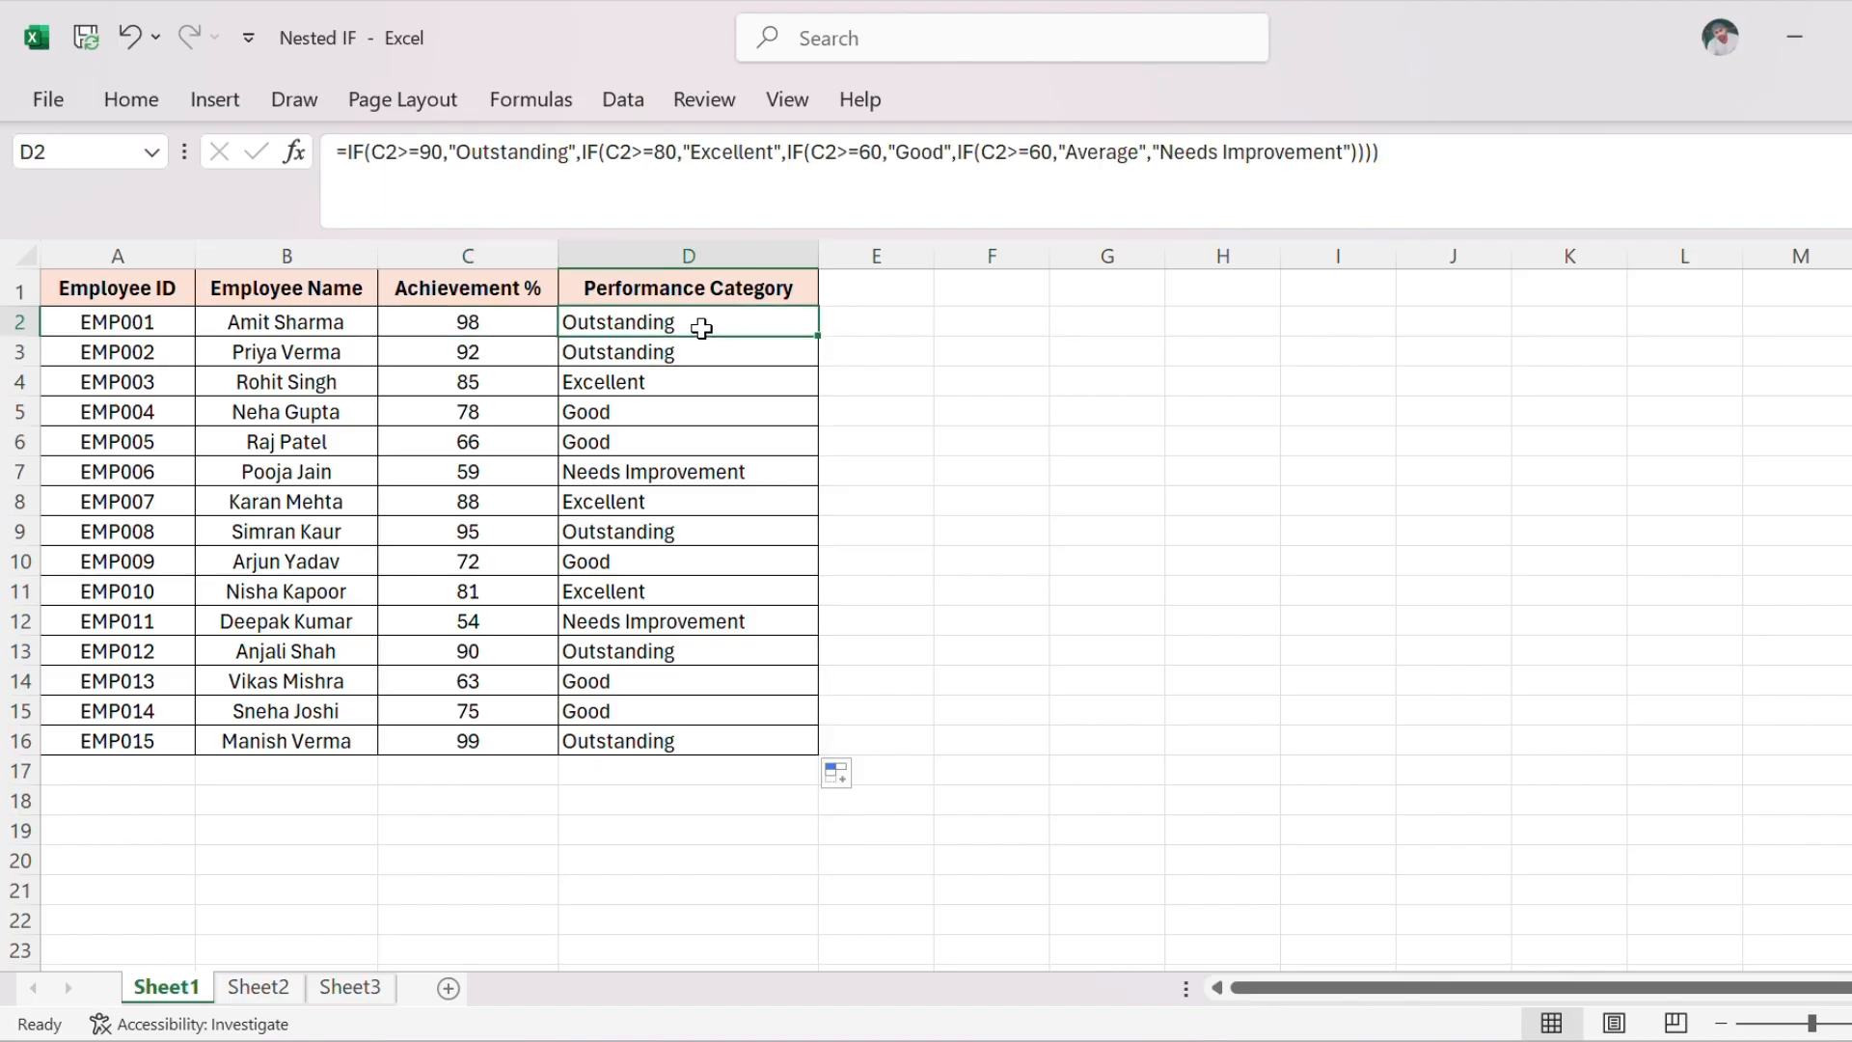
{"action": "left_click", "coordinate": [517, 374]}
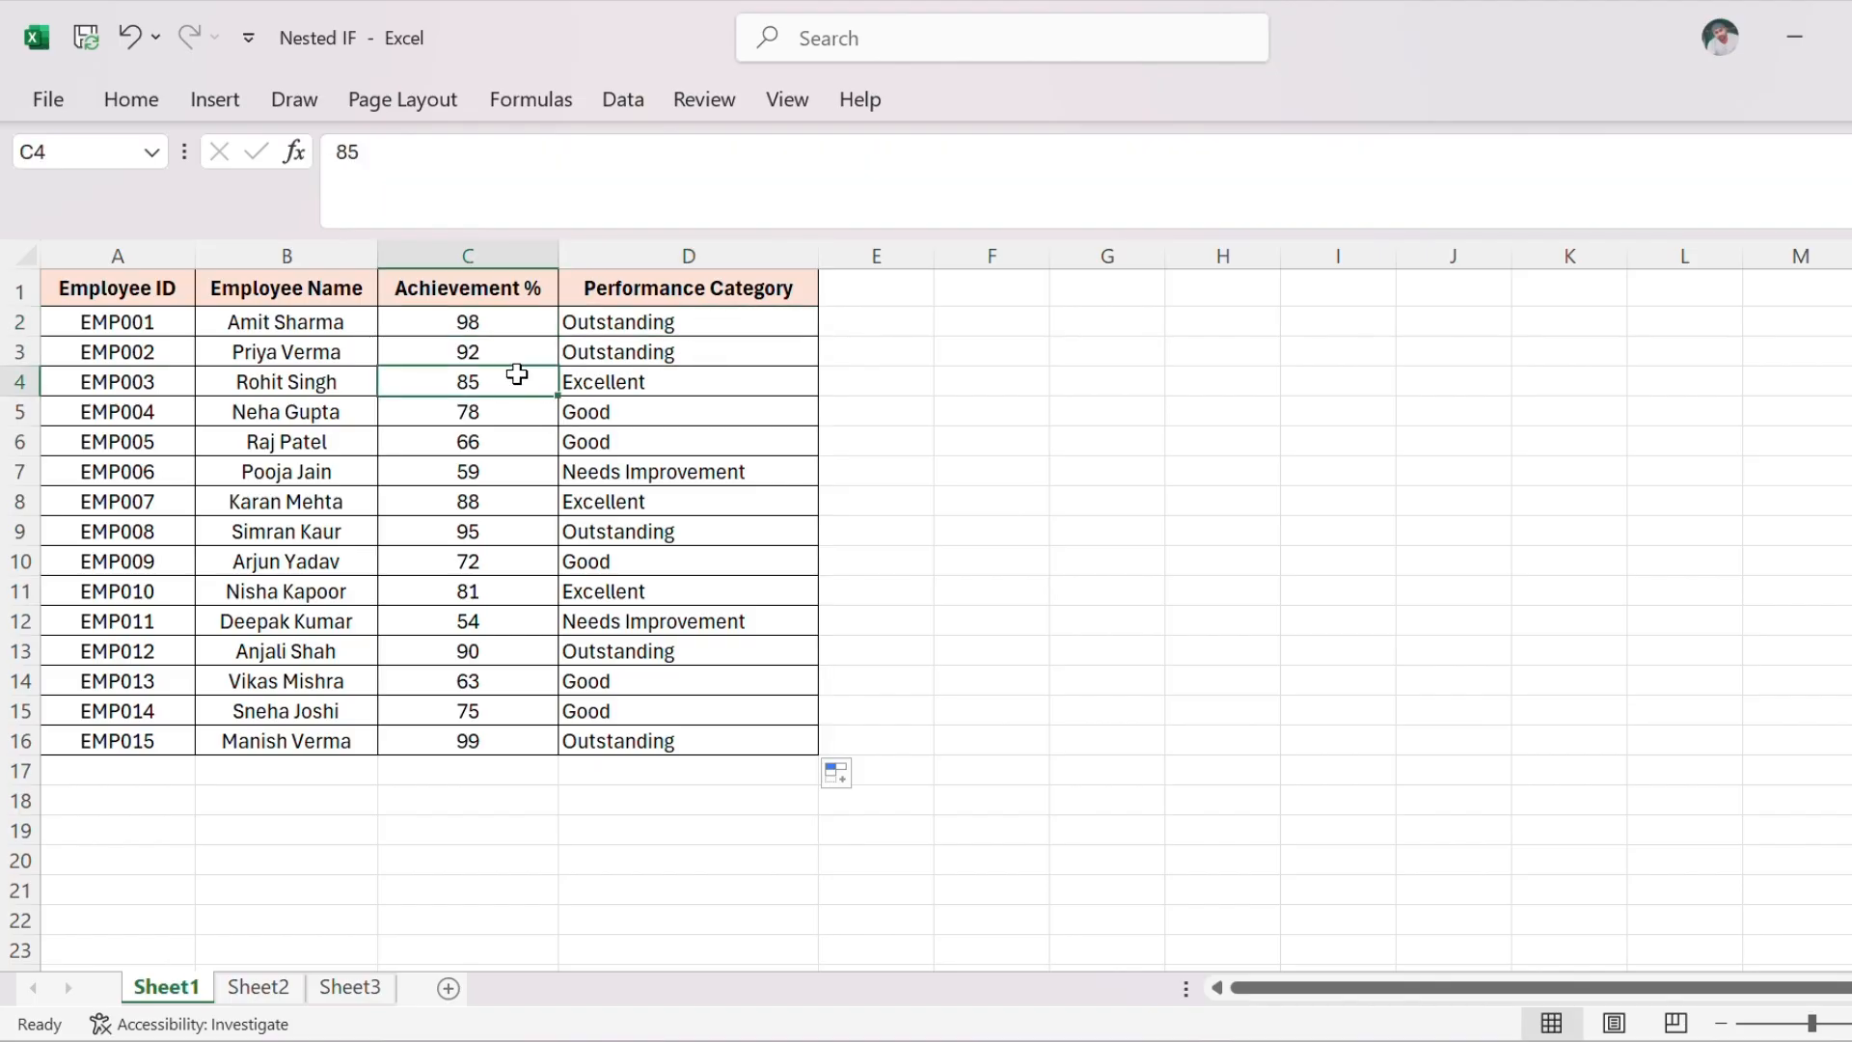
{"action": "left_click", "coordinate": [611, 378]}
{"action": "left_click", "coordinate": [488, 405]}
{"action": "left_click", "coordinate": [611, 434]}
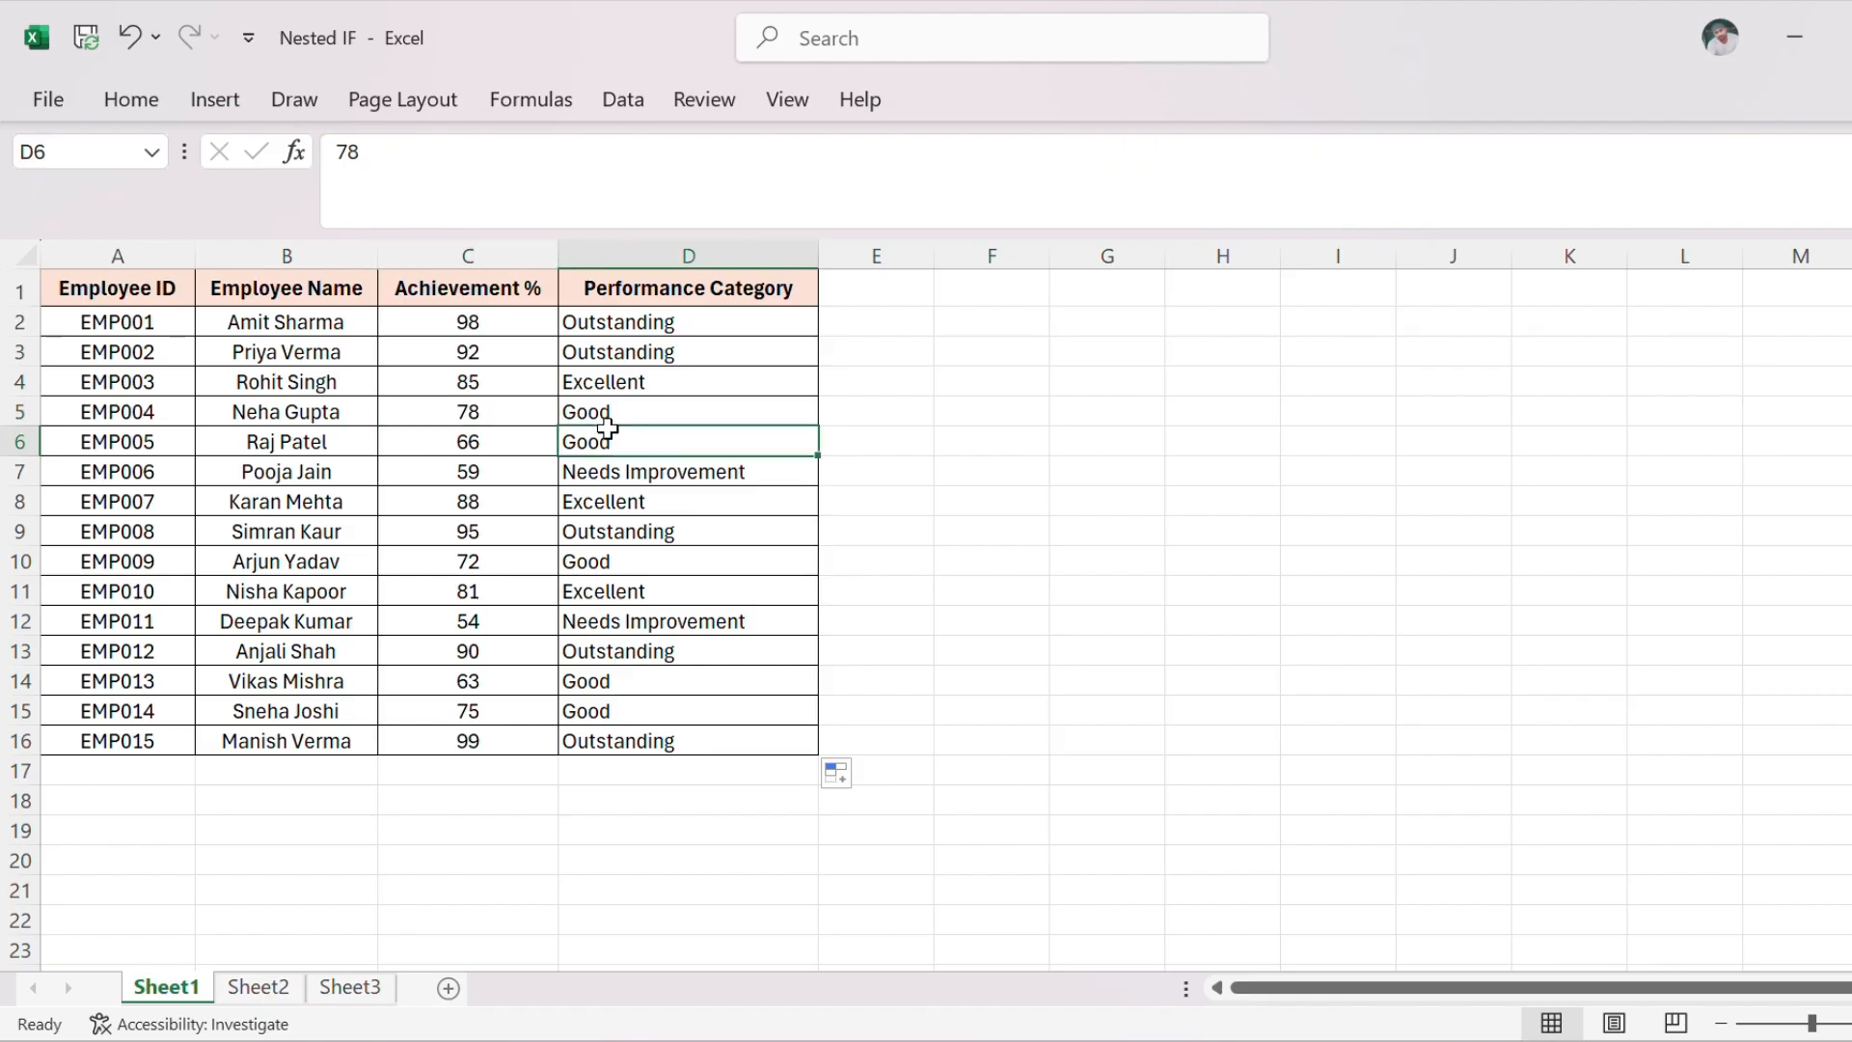